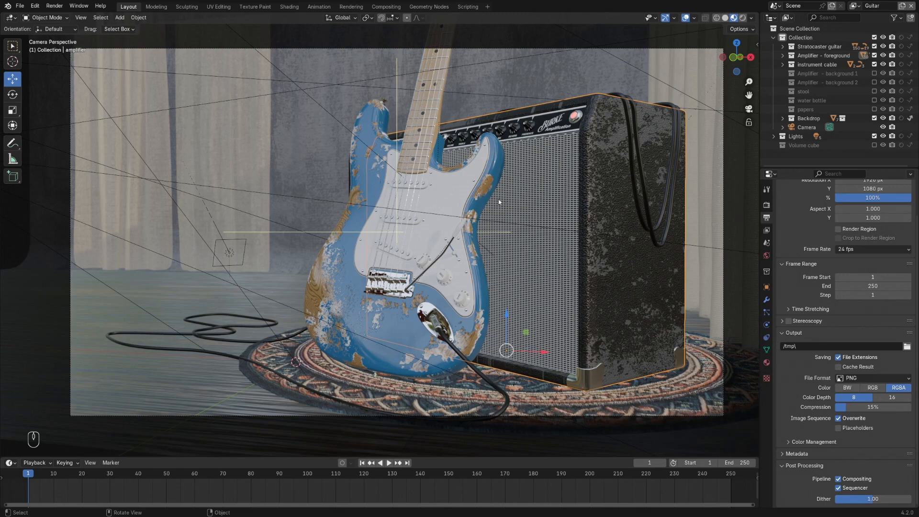
- Enable the Cryptomatte Object and Material passes for the view layer
click(766, 230)
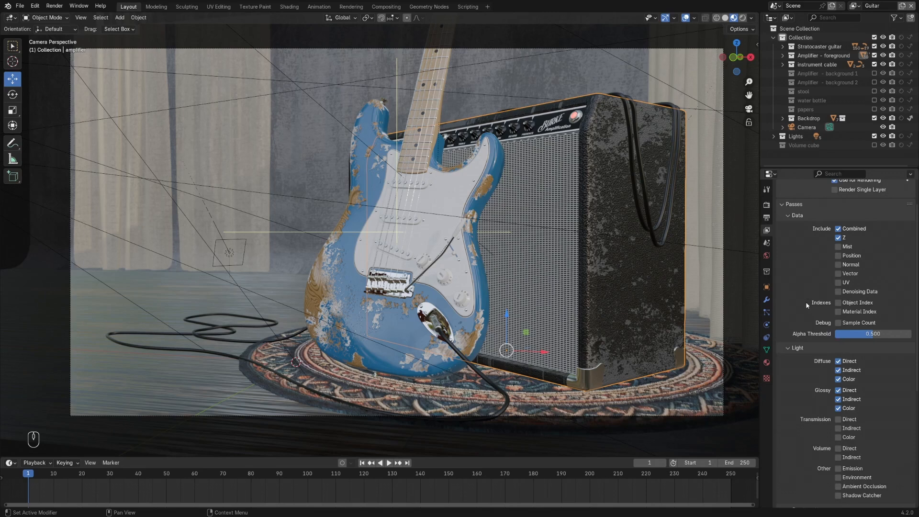
scroll(806, 303, down, 5)
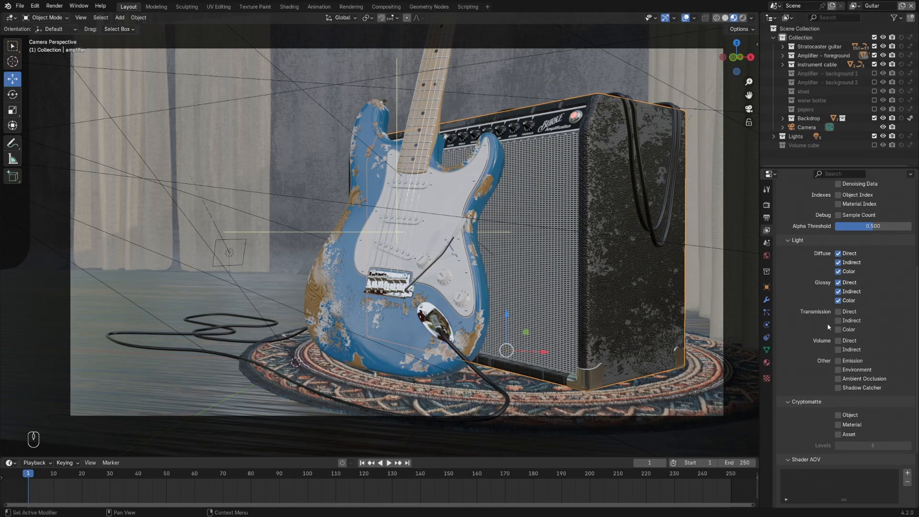
click(838, 415)
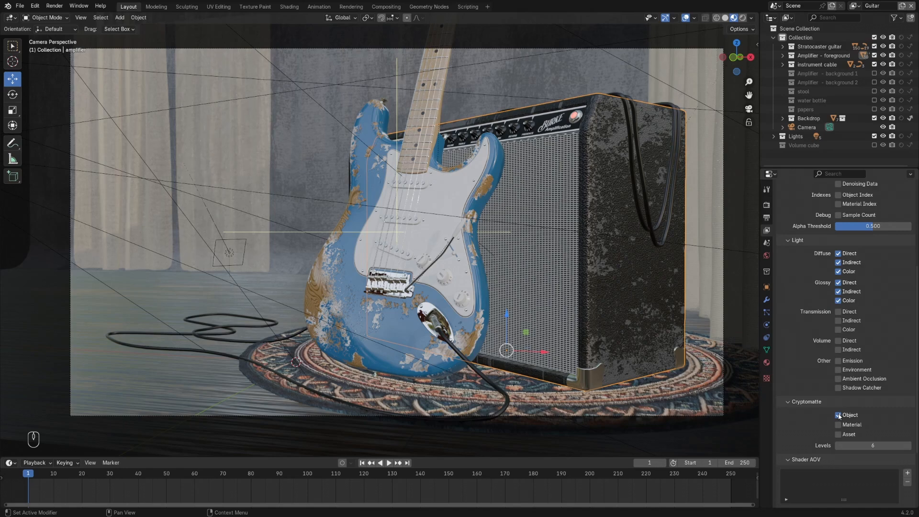
click(838, 425)
- Switch to the Compositing workspace and add a Render Layers node in an empty area of the node tree
click(386, 7)
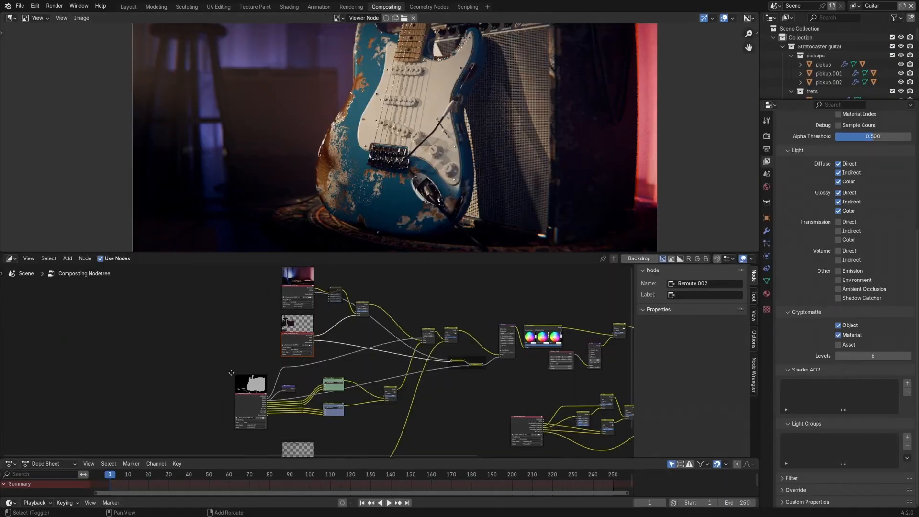
scroll(231, 372, up, 4)
key(shift+a)
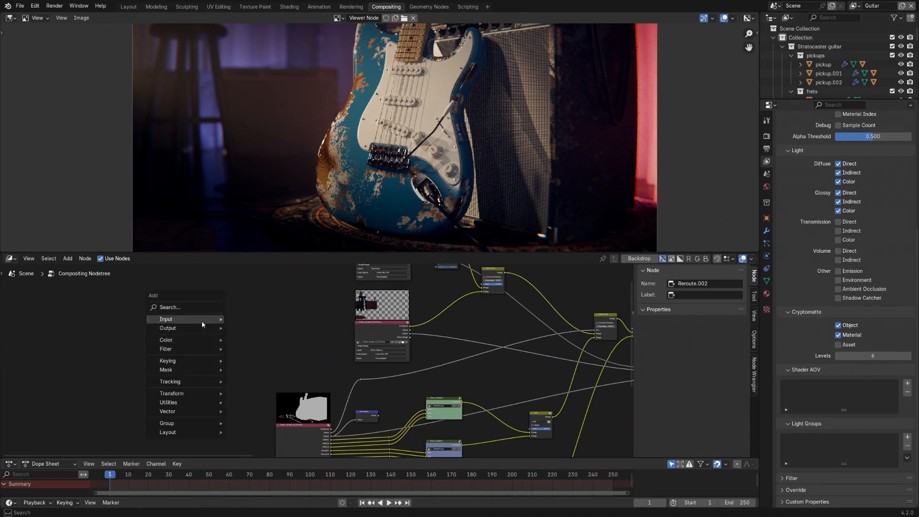
mouse_move(202, 321)
mouse_move(261, 400)
click(328, 400)
click(128, 320)
middle_drag(131, 351, 194, 350)
ctrl+middle_drag(193, 350, 194, 335)
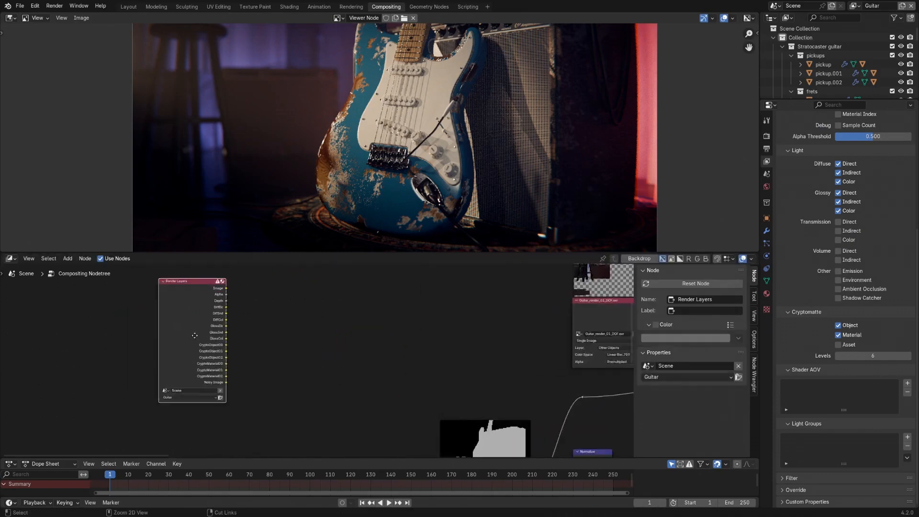
- Render the Guitar layer and preview the Render Layers image through a Viewer node placed beside it
key(F12)
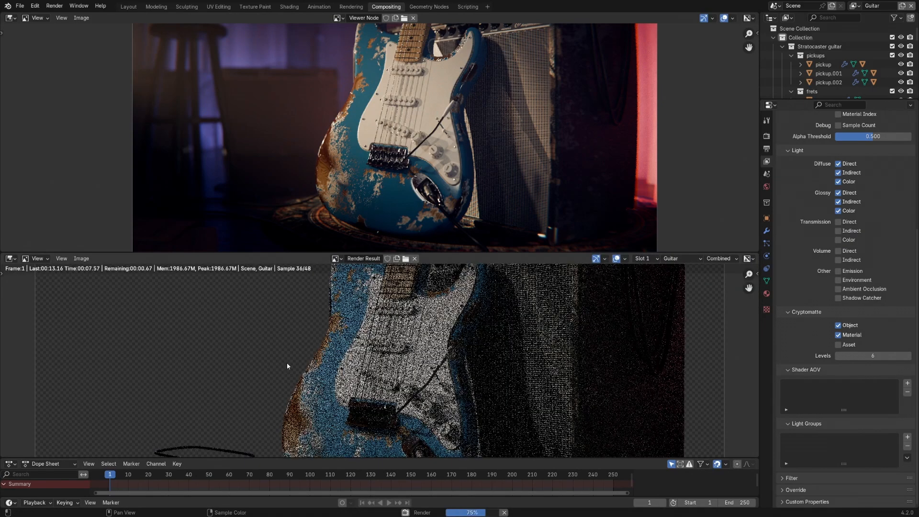
key(Escape)
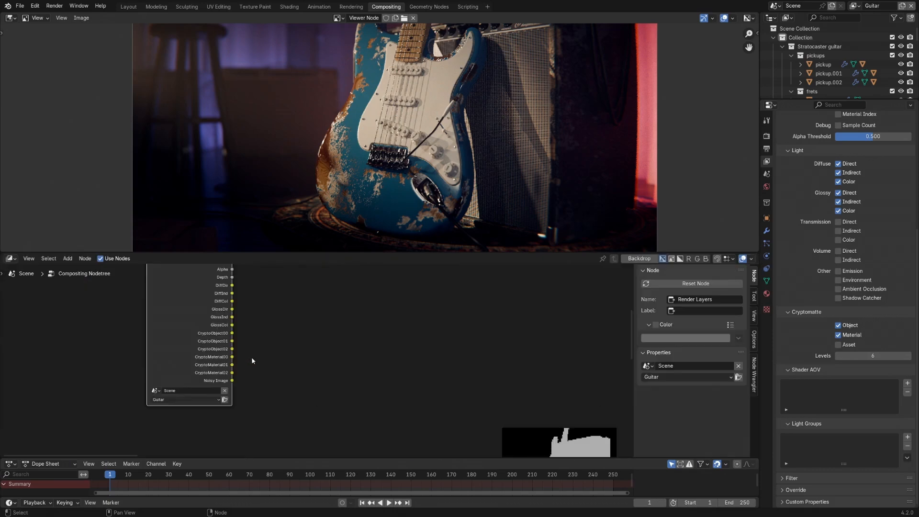
shift+middle_drag(271, 316, 282, 364)
ctrl+shift+click(227, 312)
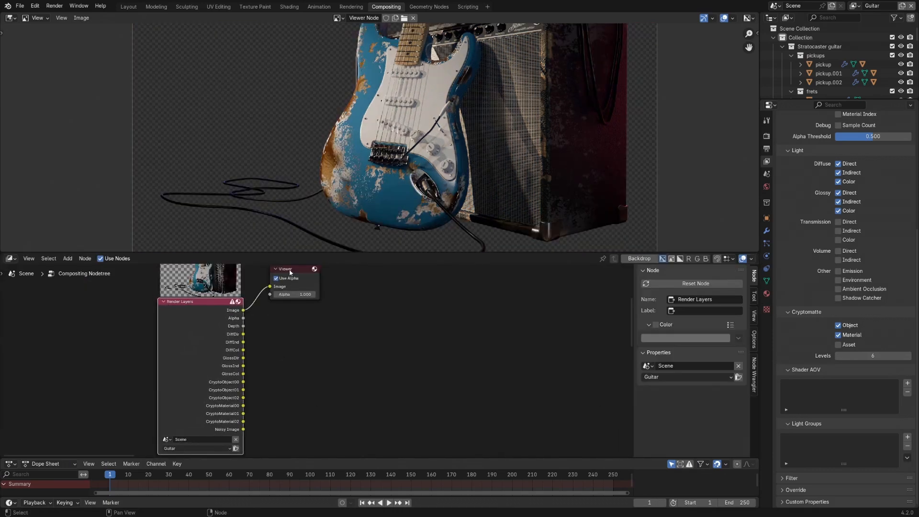
drag(290, 271, 354, 300)
shift+middle_drag(281, 389, 281, 331)
- Add a Cryptomatte node beside Render Layers and connect the CryptoObject00 output to its Image input
scroll(228, 326, up, 3)
click(303, 338)
key(shift+a)
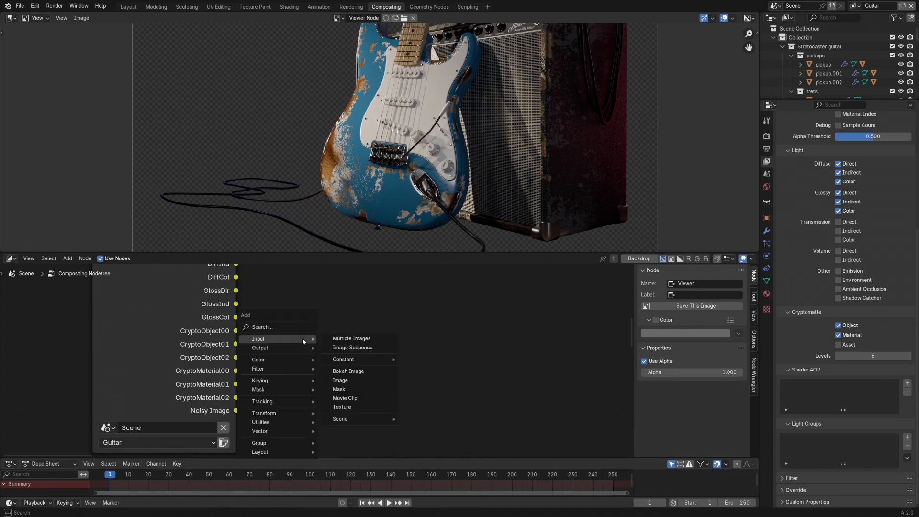
mouse_move(293, 389)
click(354, 391)
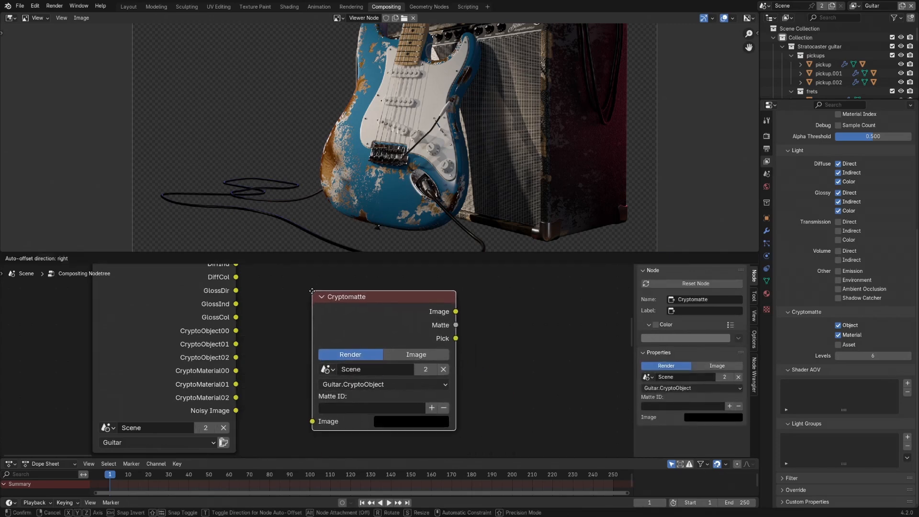
click(330, 316)
drag(236, 331, 312, 421)
- Connect the Cryptomatte node to the Viewer and display its Pick output
ctrl+shift+click(369, 306)
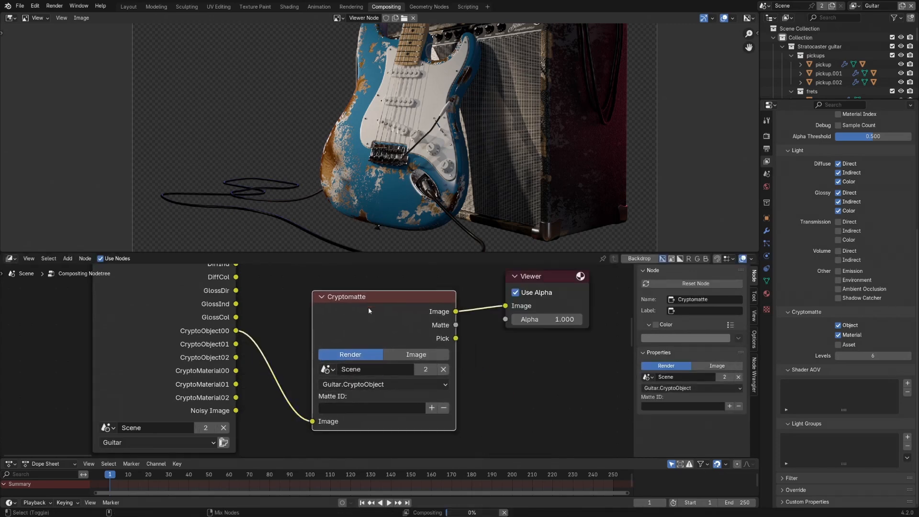
shift+middle_drag(354, 339, 335, 380)
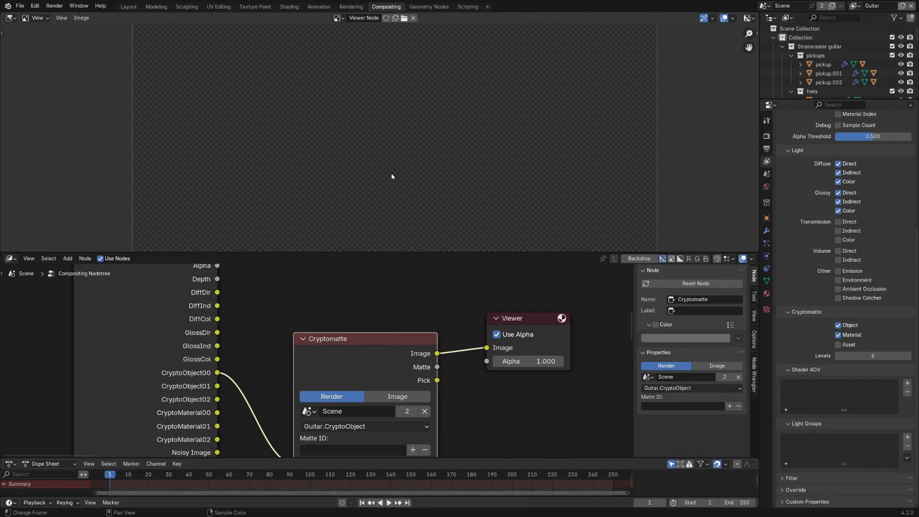
shift+middle_drag(364, 341, 360, 307)
ctrl+shift+click(360, 306)
ctrl+shift+click(360, 304)
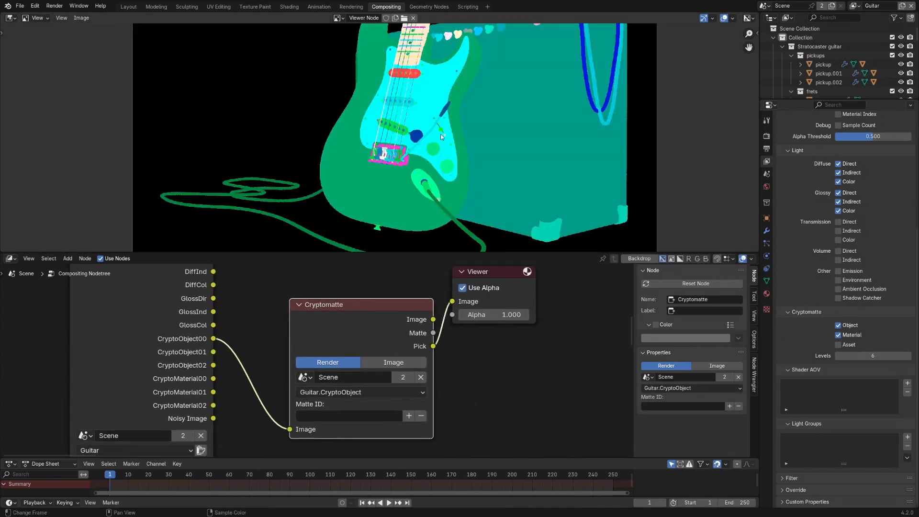
middle_drag(440, 133, 421, 153)
mouse_move(446, 105)
middle_down()
mouse_move(433, 135)
mouse_move(452, 115)
middle_up()
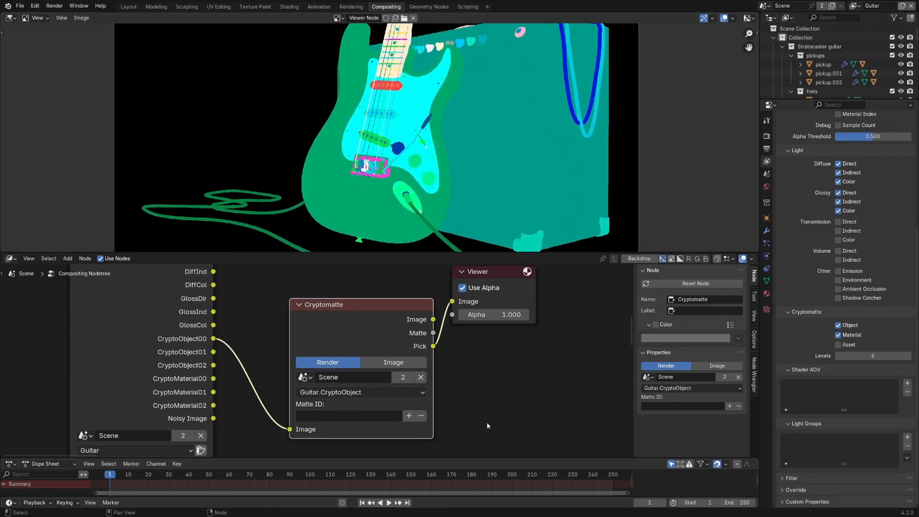
- Sample the guitar body into the Cryptomatte Matte ID and display the Matte output in the Viewer
click(408, 416)
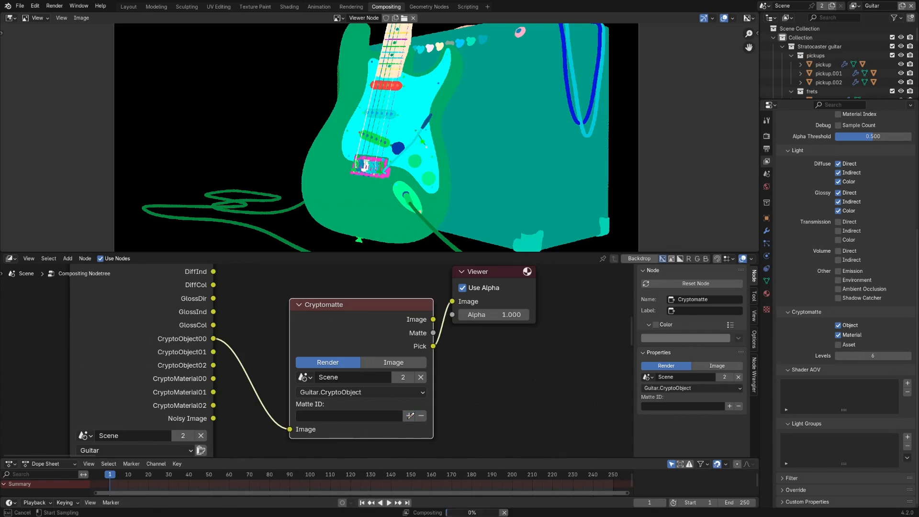
click(369, 203)
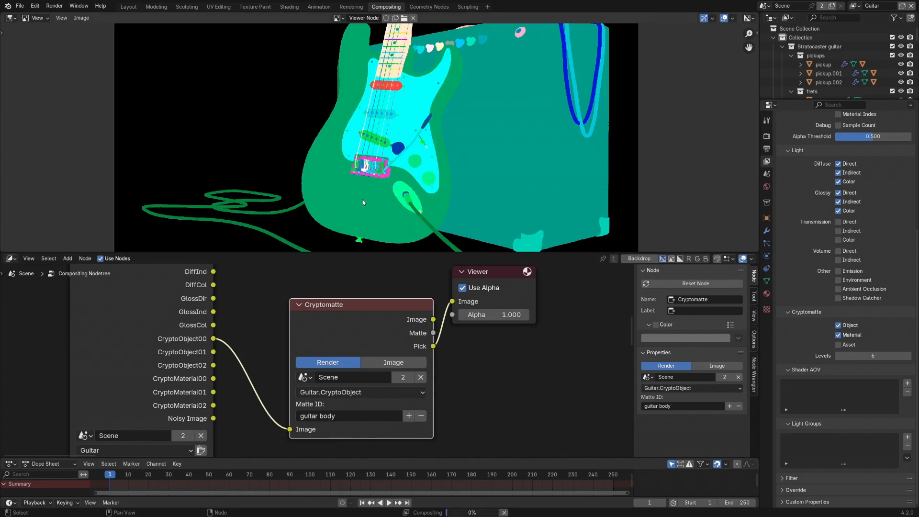
drag(433, 333, 452, 301)
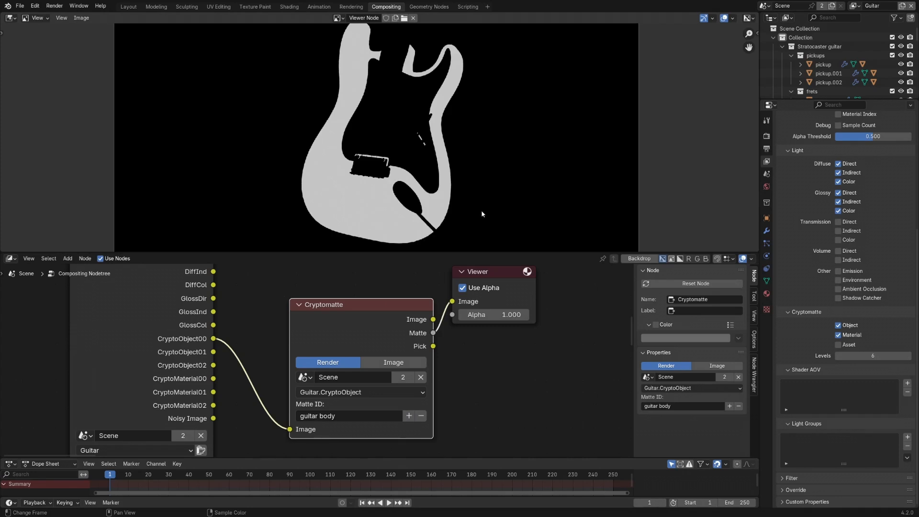
- Add the amplifier to the Cryptomatte matte and remove it again
click(409, 416)
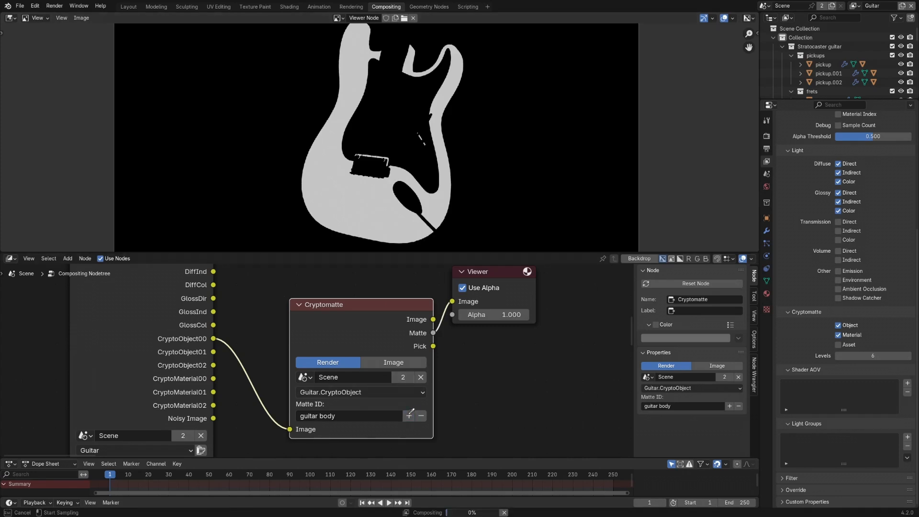
click(478, 173)
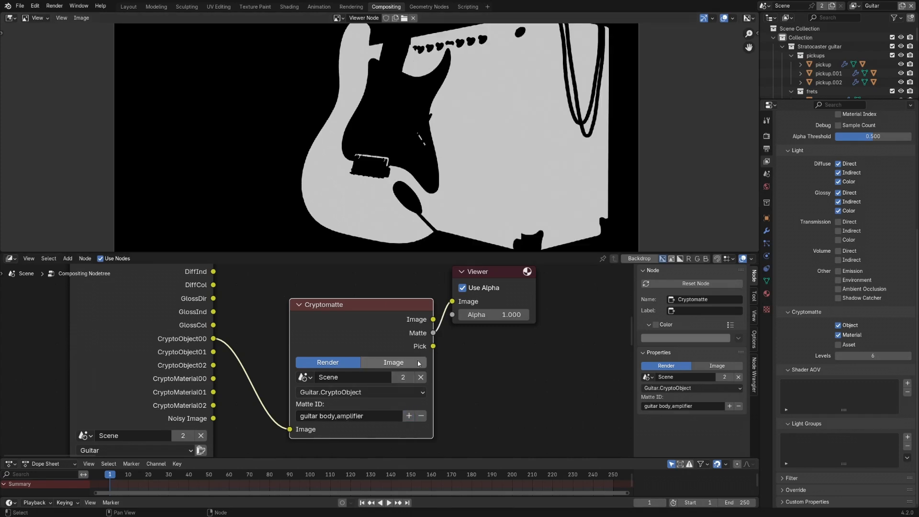
click(422, 417)
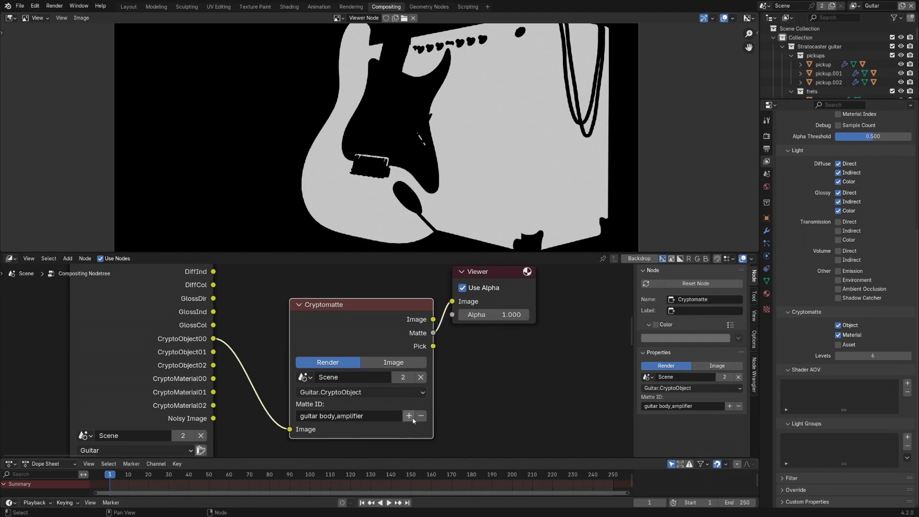
click(499, 185)
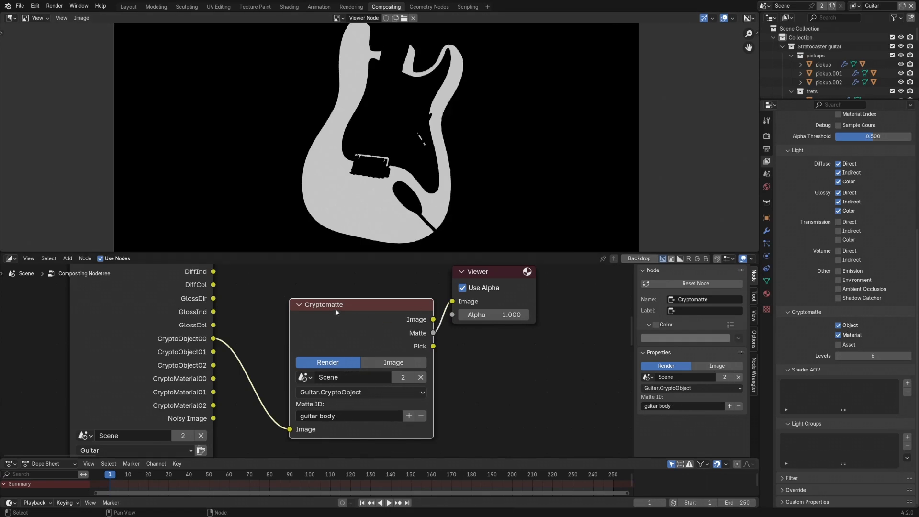
- Compare the Cryptomatte Pick output with the Render Layers image in the Viewer
scroll(360, 315, down, 2)
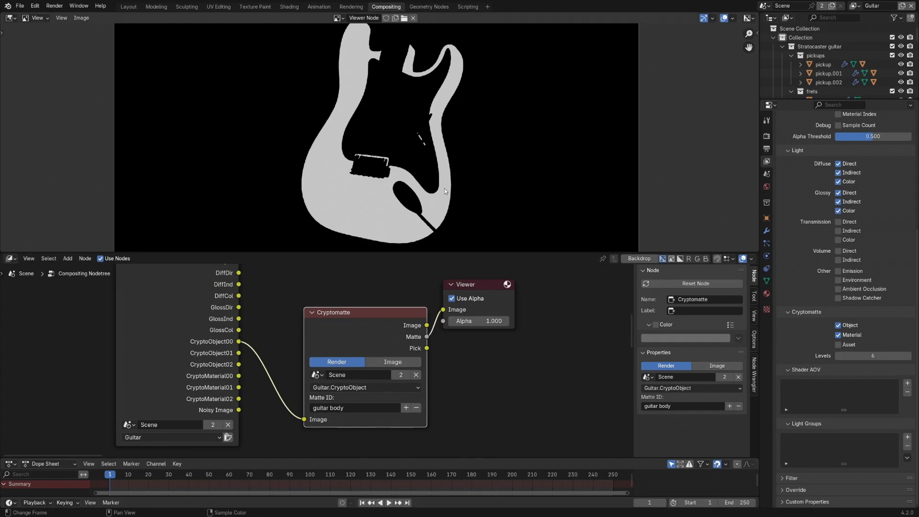
ctrl+shift+click(393, 320)
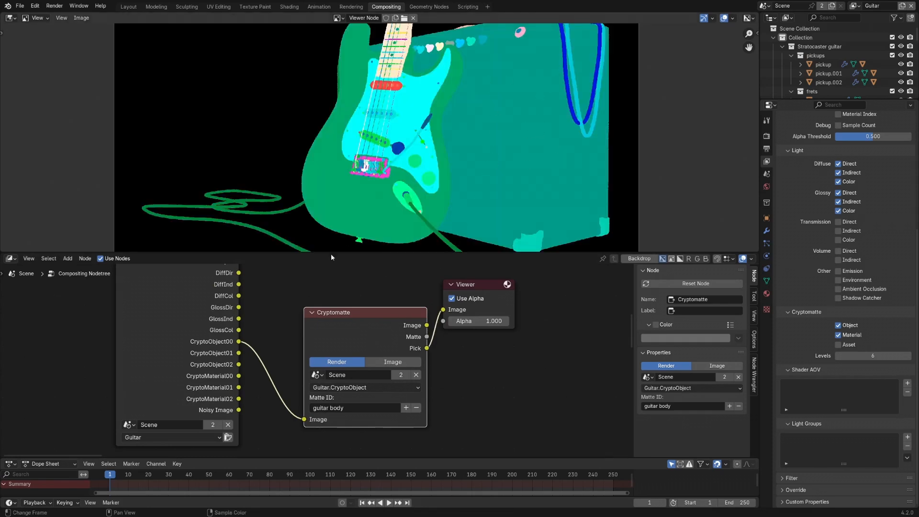
middle_drag(211, 269, 215, 305)
middle_drag(202, 265, 205, 293)
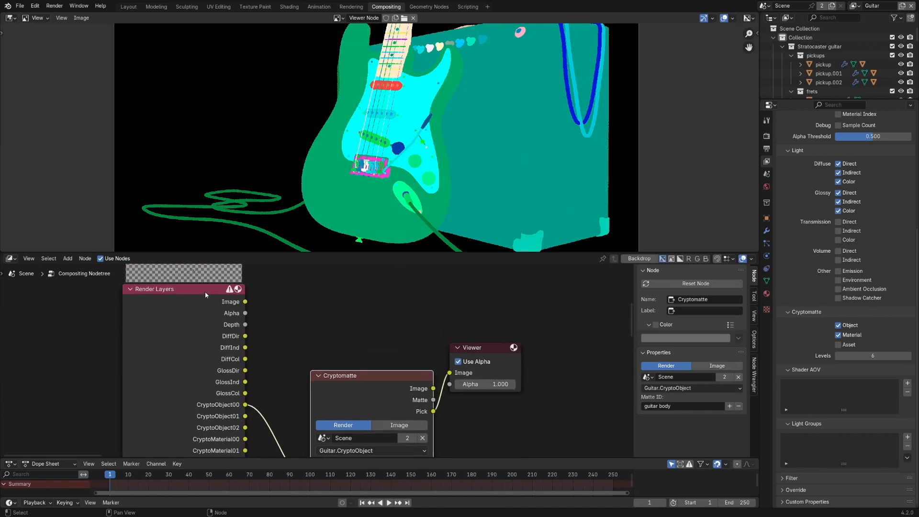
ctrl+shift+click(205, 291)
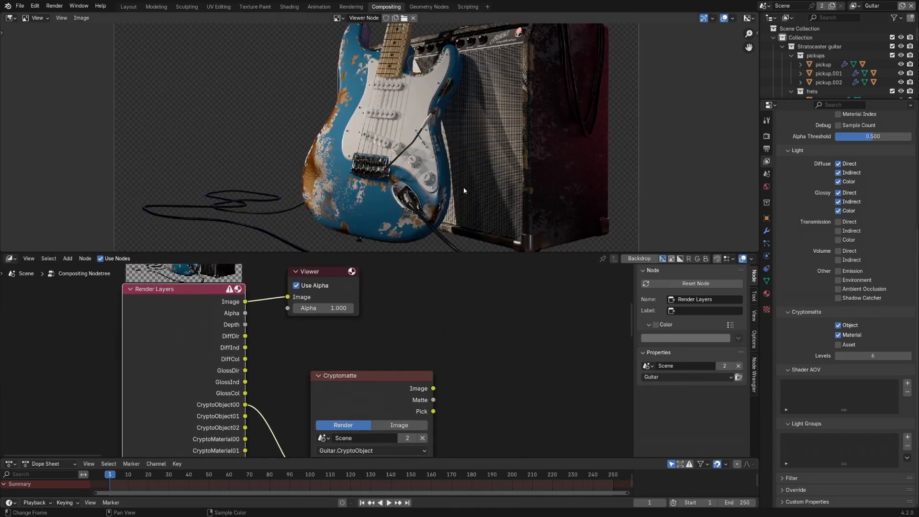
ctrl+shift+click(389, 376)
ctrl+shift+click(389, 375)
ctrl+shift+click(389, 375)
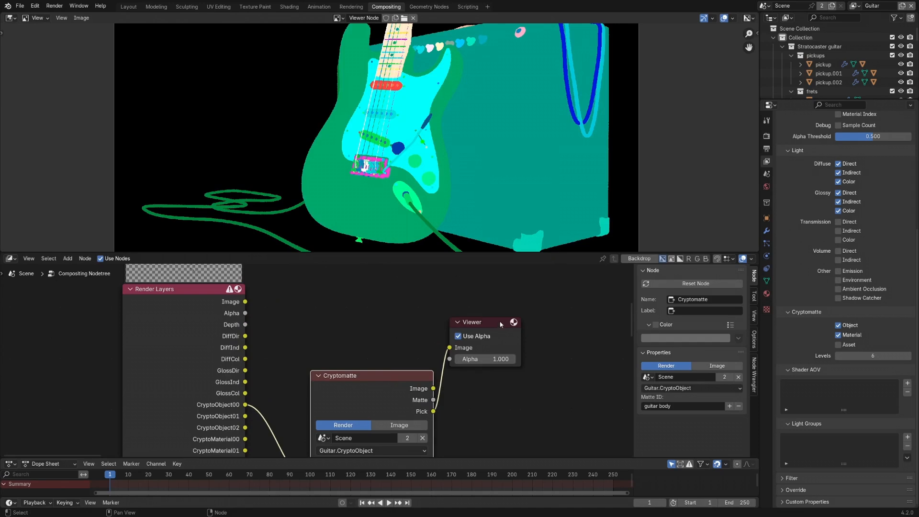
- Rearrange the Cryptomatte and Viewer nodes in a tidy row beside the Render Layers node
drag(498, 325, 527, 331)
middle_drag(426, 362, 422, 316)
drag(391, 330, 376, 290)
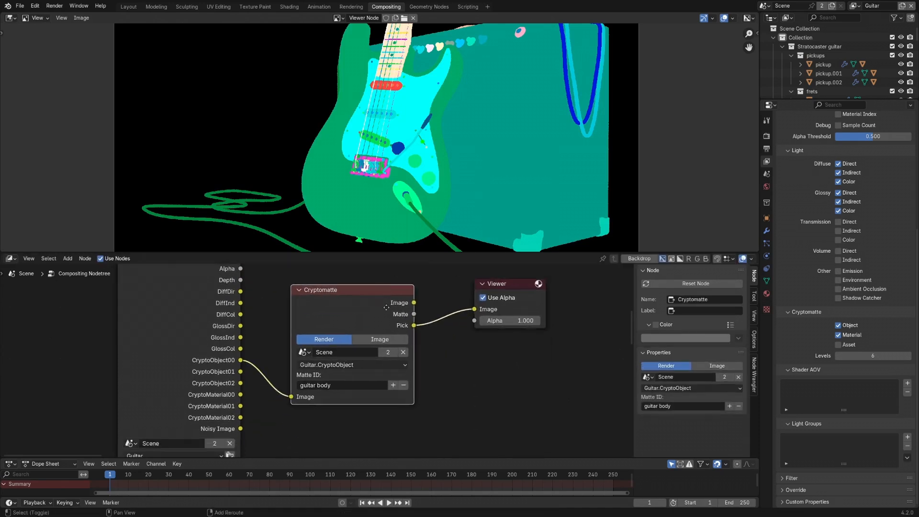
middle_drag(373, 302, 391, 367)
drag(392, 356, 410, 344)
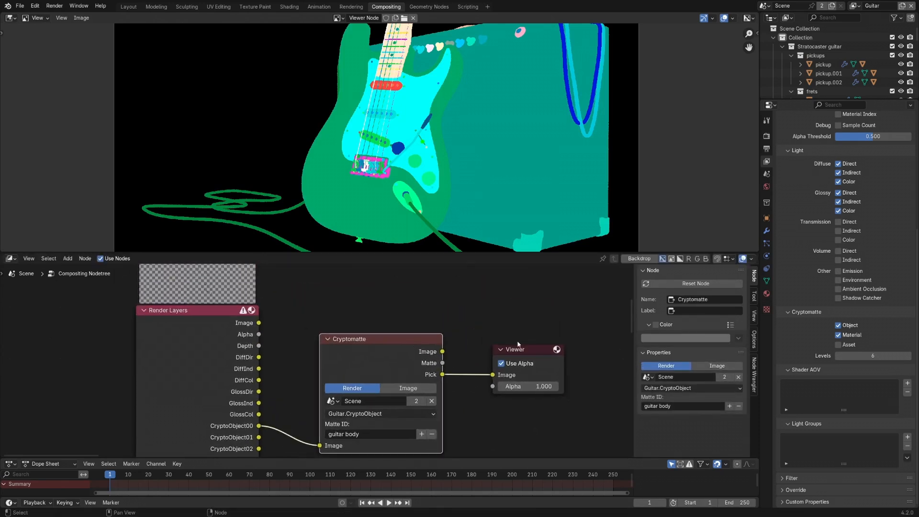
drag(529, 354, 518, 338)
middle_drag(517, 340, 476, 291)
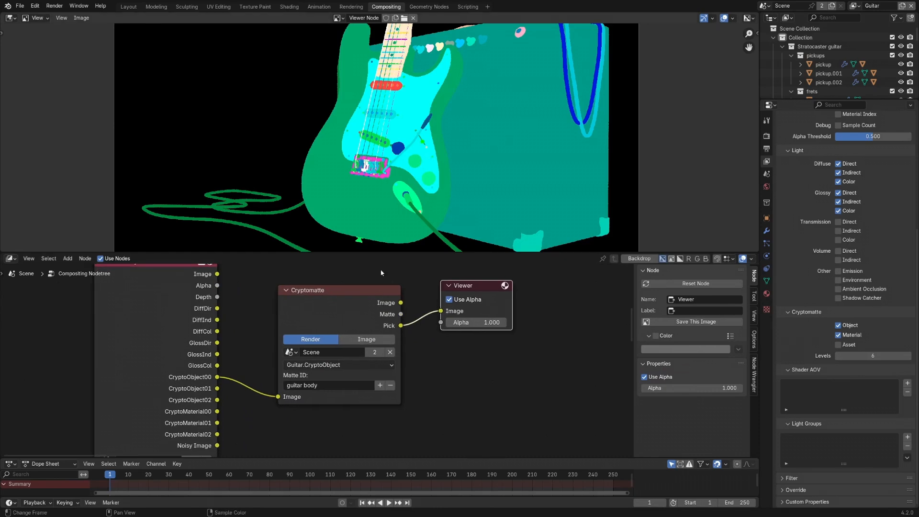
- Switch the Cryptomatte layer to Guitar.CryptoMaterial and add the speaker mesh material to the Matte ID
click(339, 365)
click(317, 220)
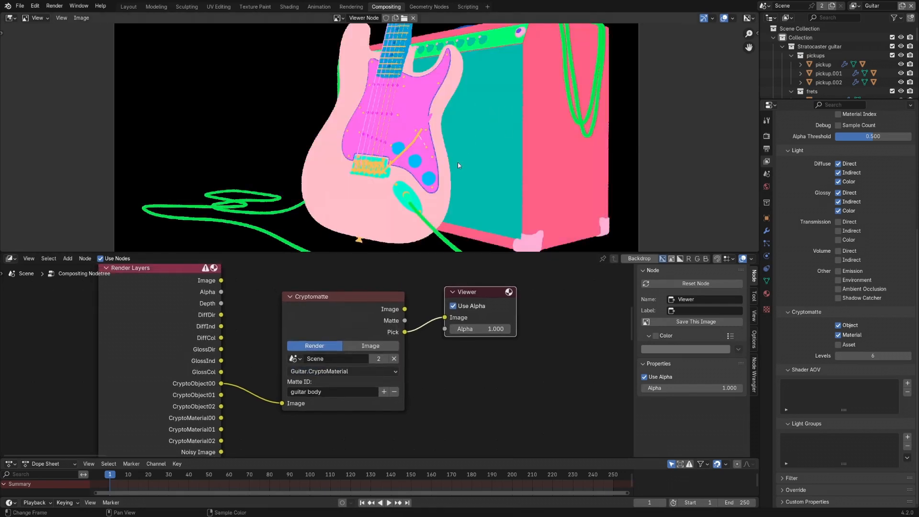
click(384, 391)
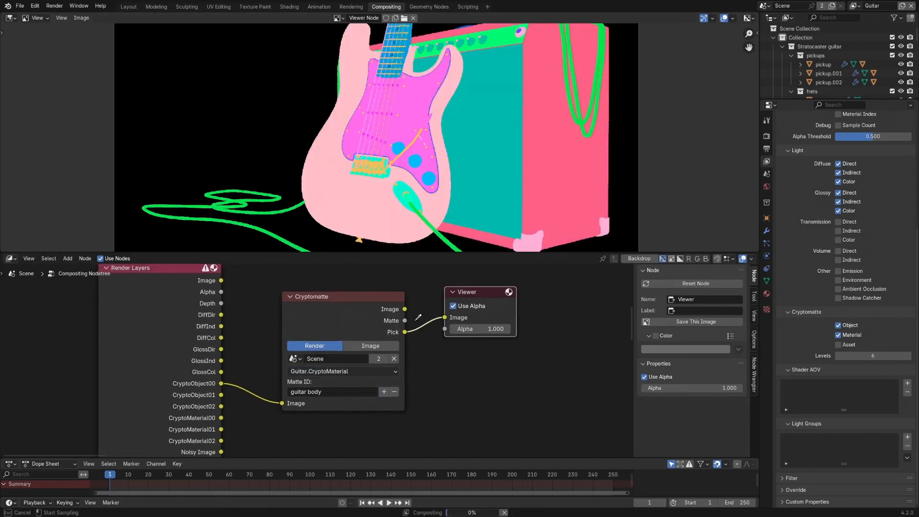
click(466, 197)
- Inspect the material-based Matte output and the Pick output of the Cryptomatte node in the Viewer
ctrl+shift+click(349, 297)
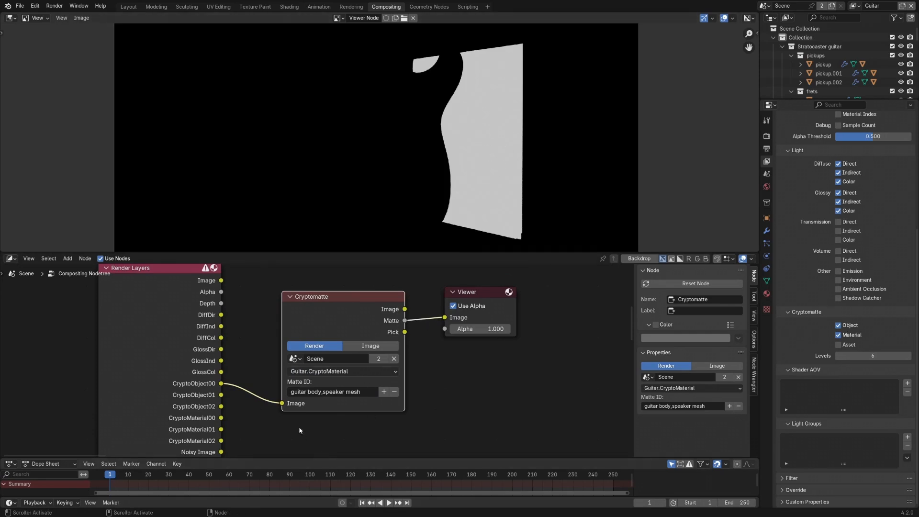
ctrl+shift+click(297, 304)
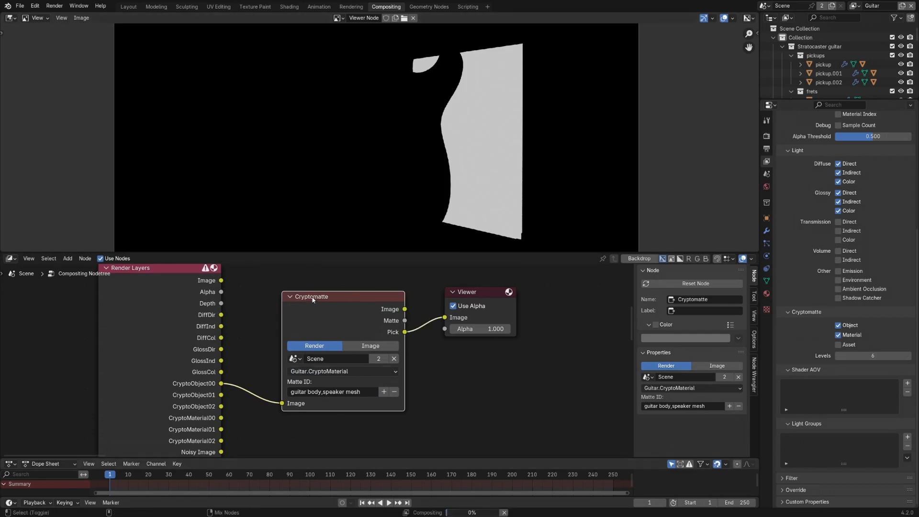
scroll(363, 179, up, 3)
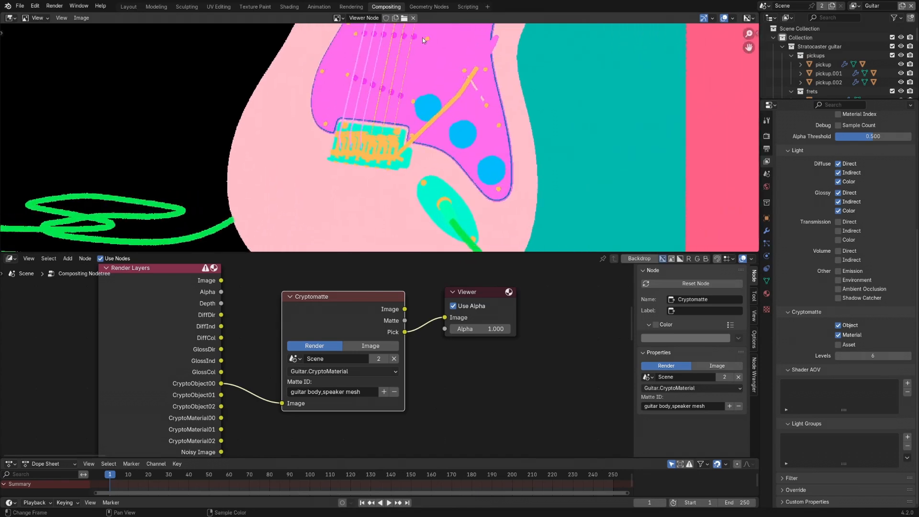
- View the whole Cryptomatte pick image and move the Viewer node slightly farther from the Cryptomatte node
scroll(418, 212, down, 5)
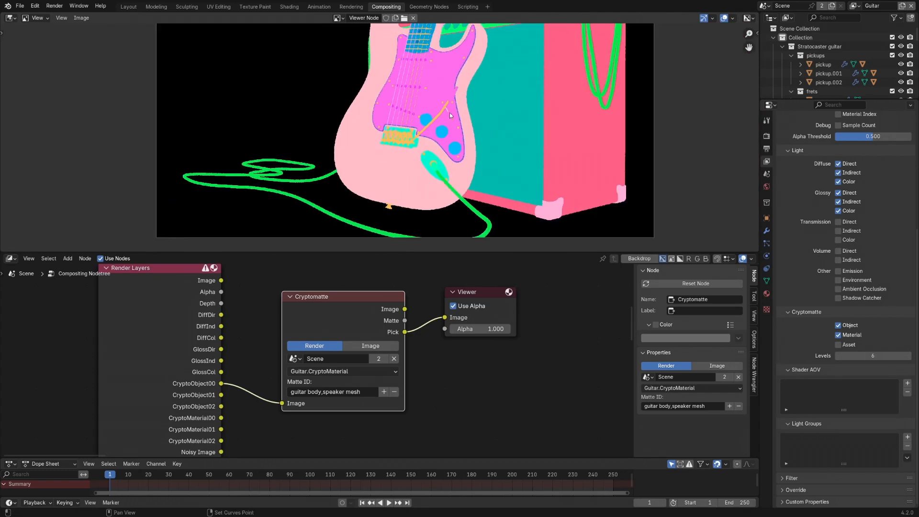
scroll(402, 397, down, 3)
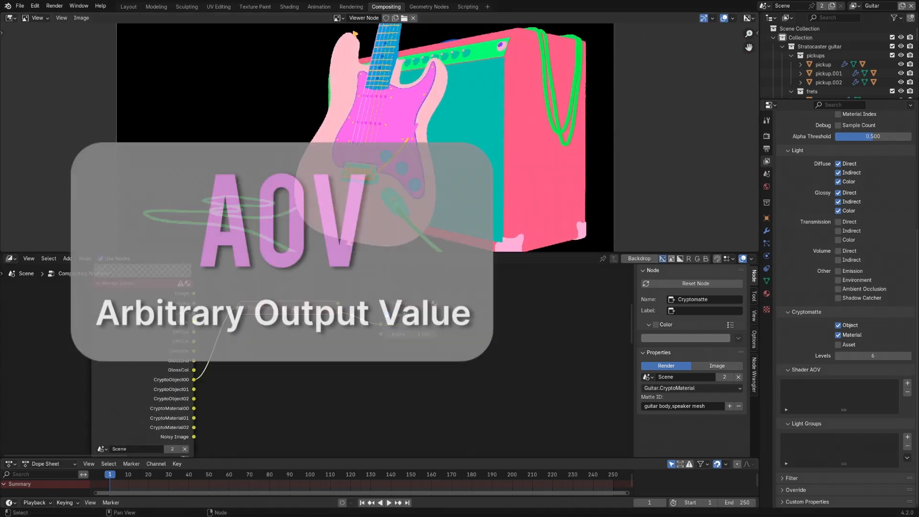
drag(450, 310, 477, 310)
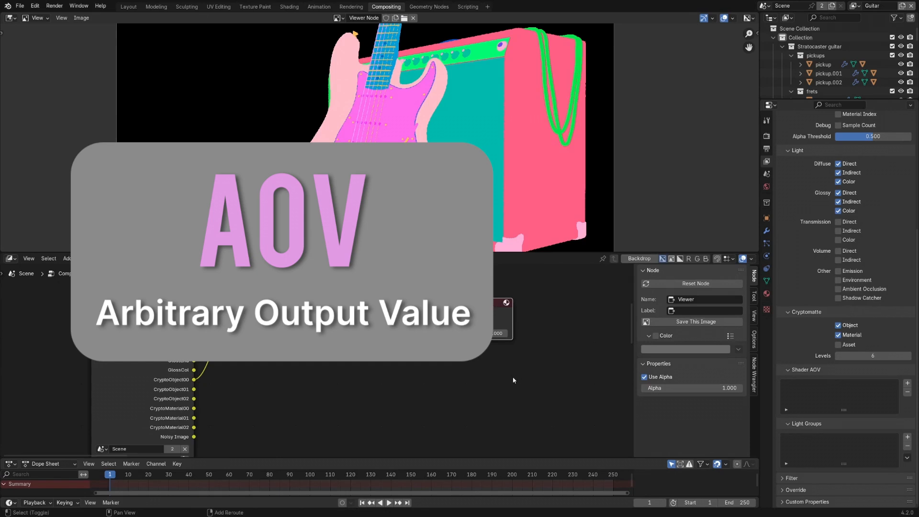
shift+middle_drag(511, 377, 496, 387)
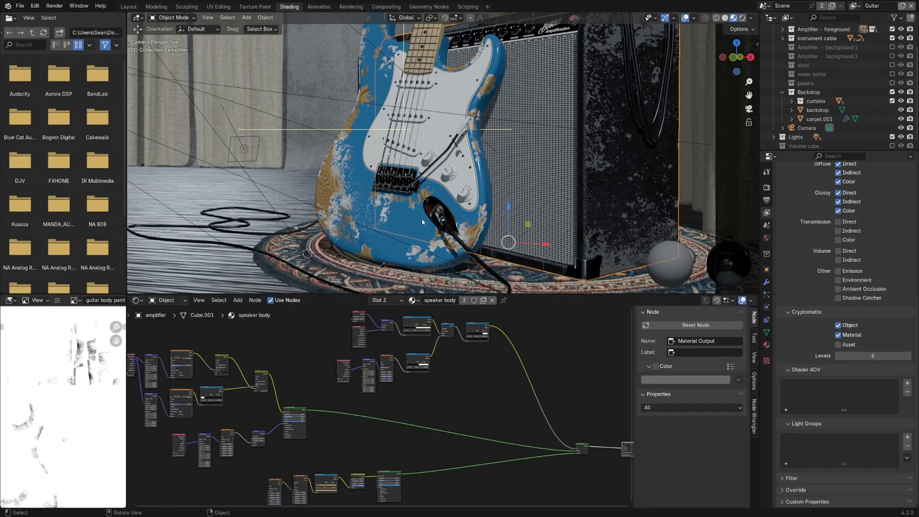
- Select the guitar body and add an AOV Output node to its guitar body paint material, beside the RGB nodes
click(410, 226)
scroll(406, 365, up, 4)
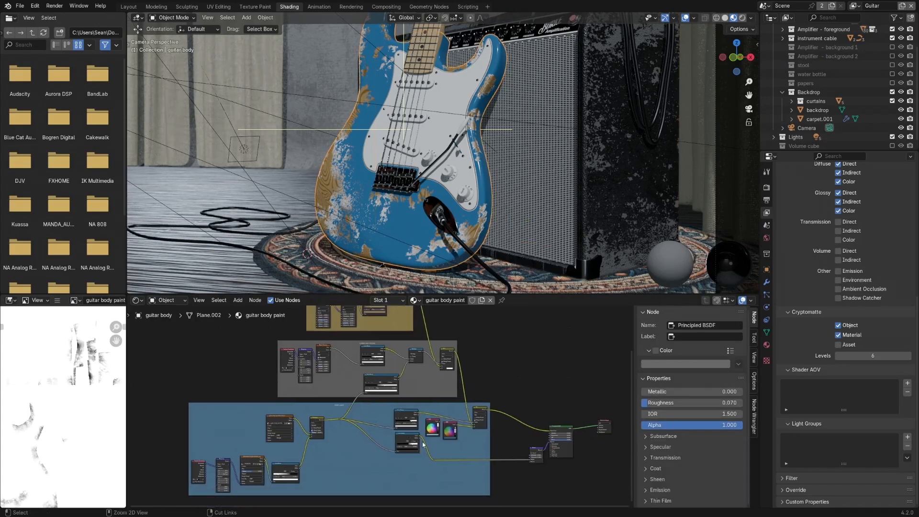
ctrl+middle_drag(407, 365, 405, 347)
ctrl+middle_drag(415, 380, 368, 350)
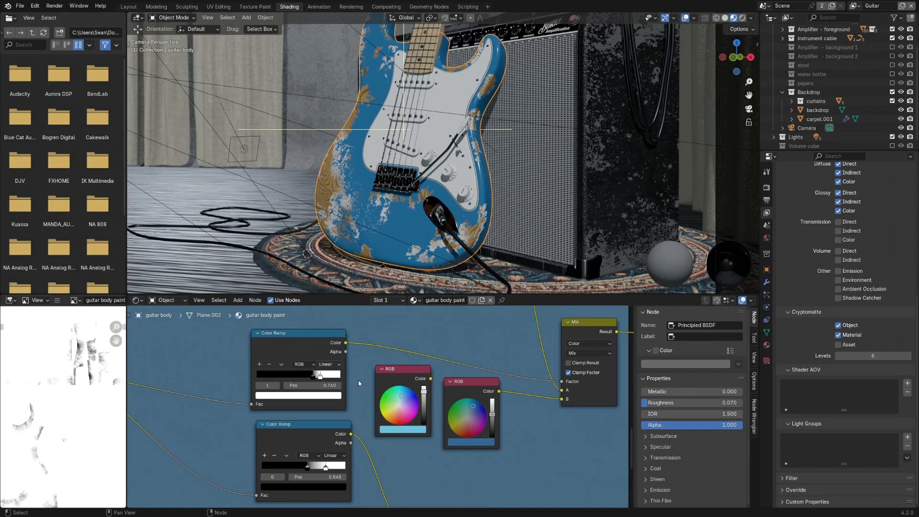
shift+middle_drag(358, 380, 334, 351)
middle_drag(523, 434, 480, 449)
key(shift+a)
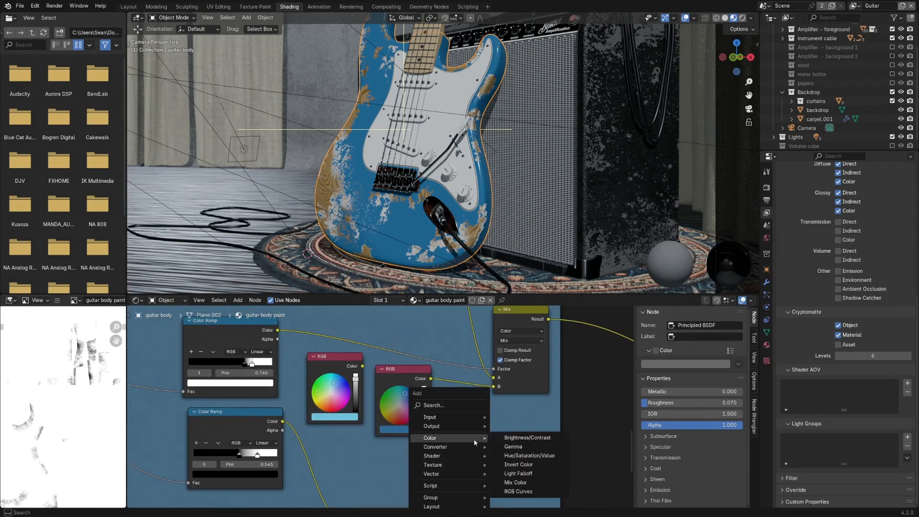
mouse_move(465, 428)
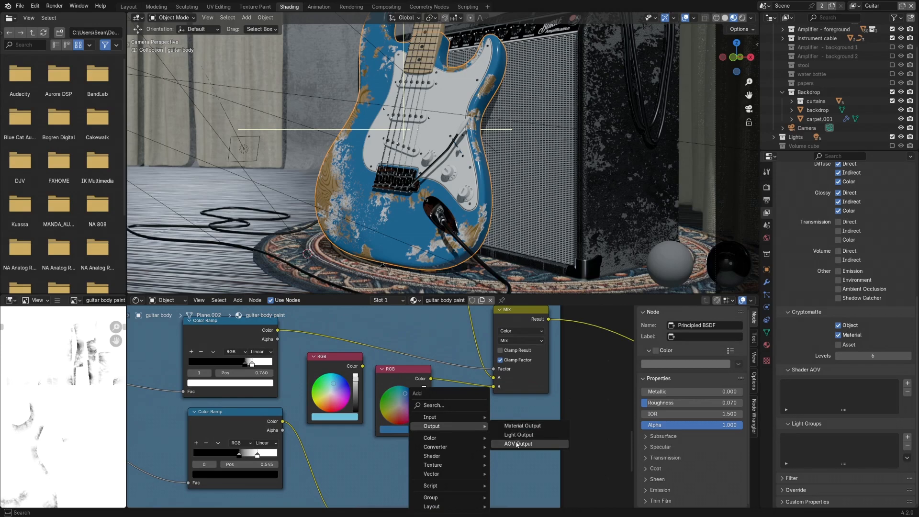
click(525, 444)
click(460, 414)
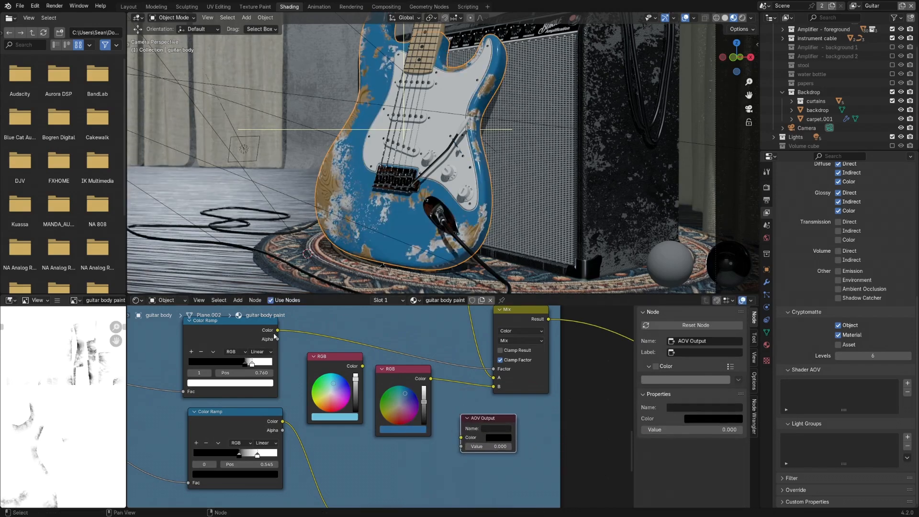
- Connect the upper Color Ramp's Color output to the AOV Output's Color input and set the node's Value to 0.100
drag(277, 330, 460, 437)
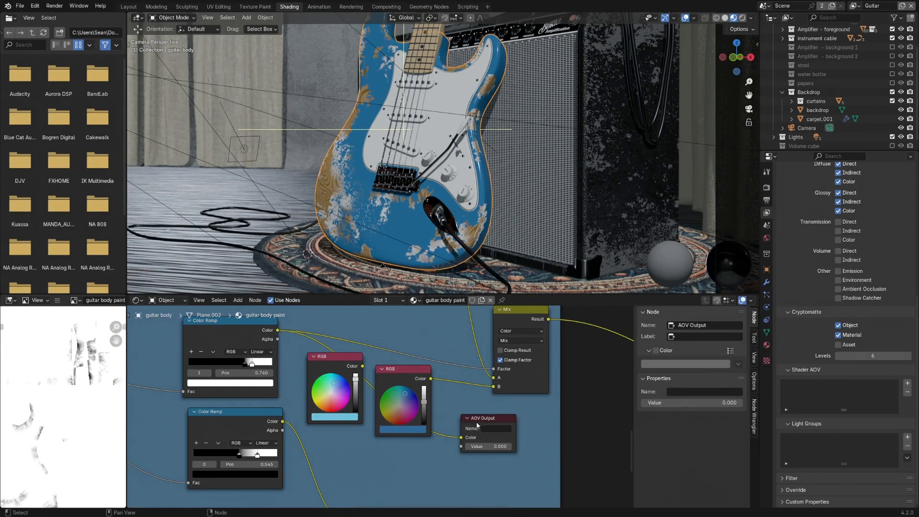
click(508, 447)
scroll(508, 450, up, 6)
shift+middle_drag(529, 414, 455, 407)
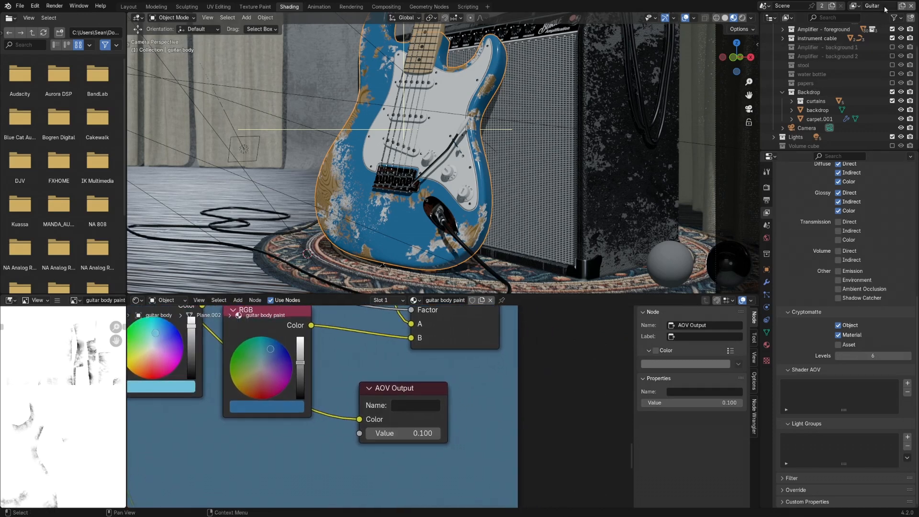
- Add a Color-type Shader AOV to the Guitar view layer and name it Guitar_Paint
click(855, 6)
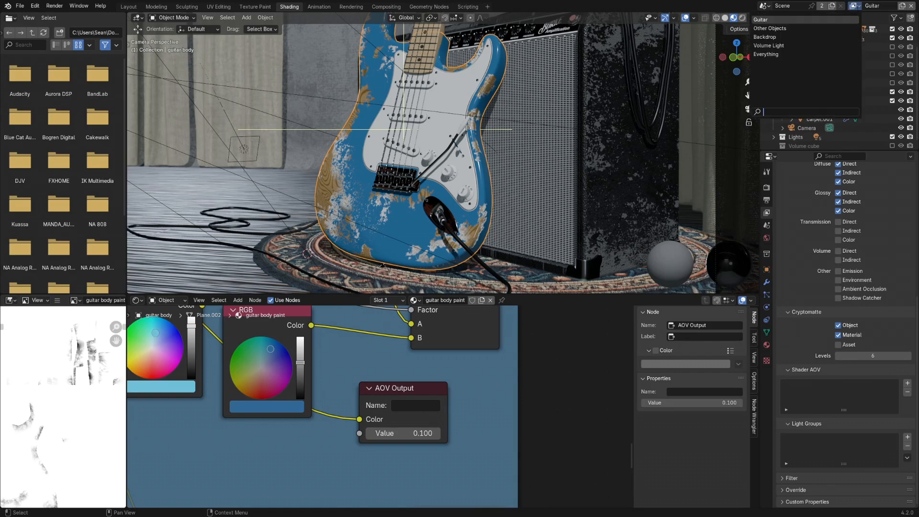
click(855, 7)
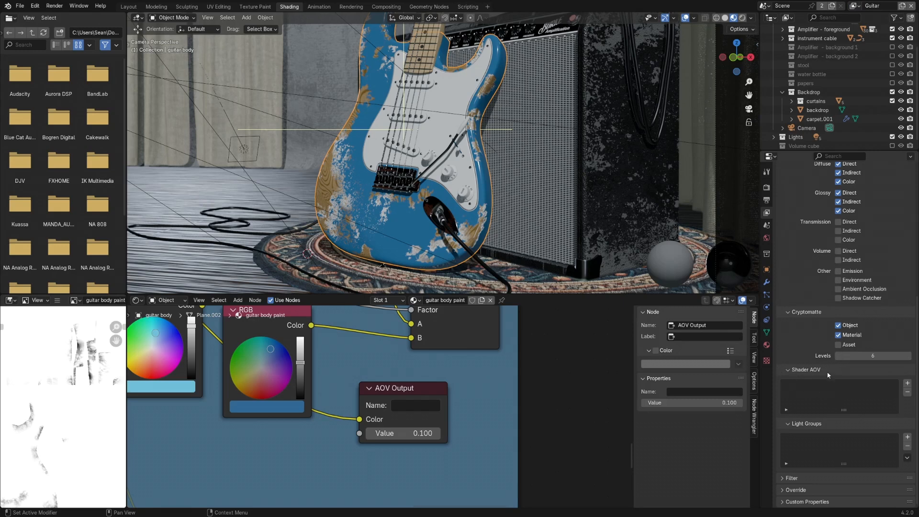
click(907, 383)
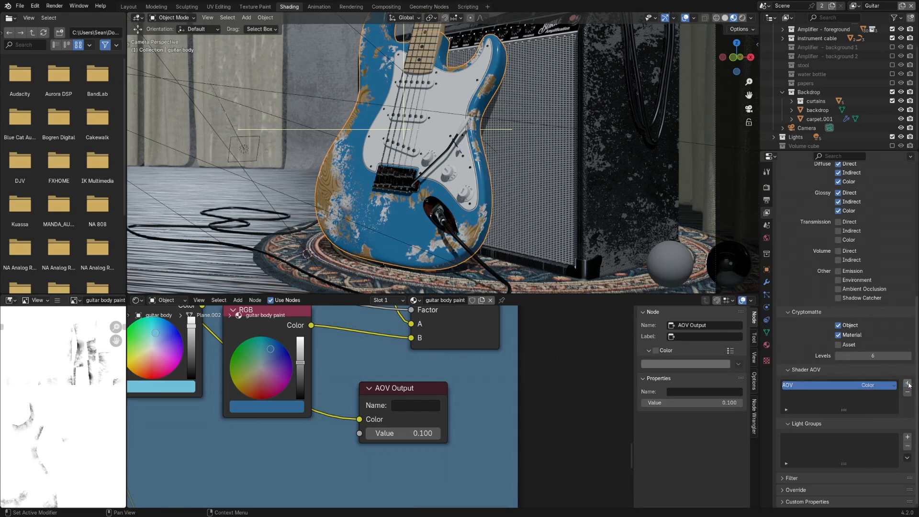
double_click(789, 386)
text(G)
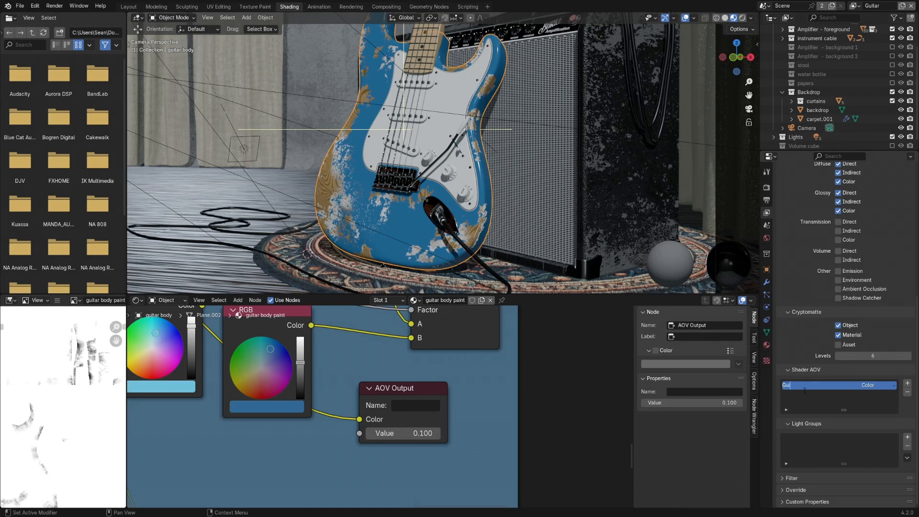
text(uitar_Paint)
- Name the material's AOV Output node Guitar_Paint to match the view layer's Shader AOV
click(410, 405)
text(Guitar_Paint)
key(Return)
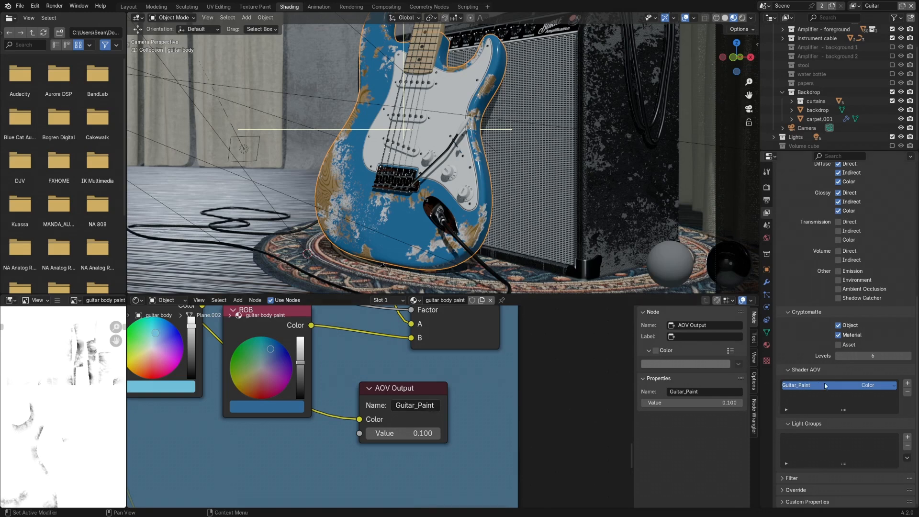
scroll(463, 433, down, 4)
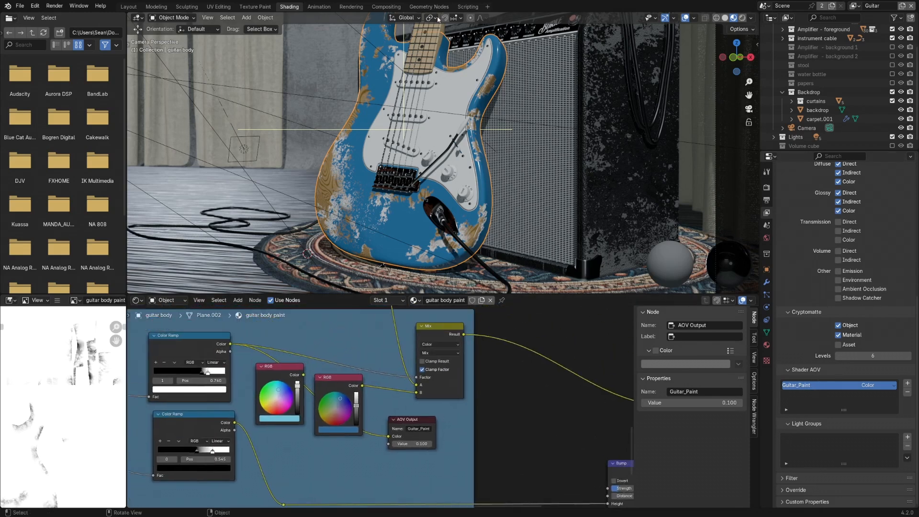
- Render the scene from the Compositing workspace to generate the Guitar_Paint pass, and return to the node tree
click(386, 7)
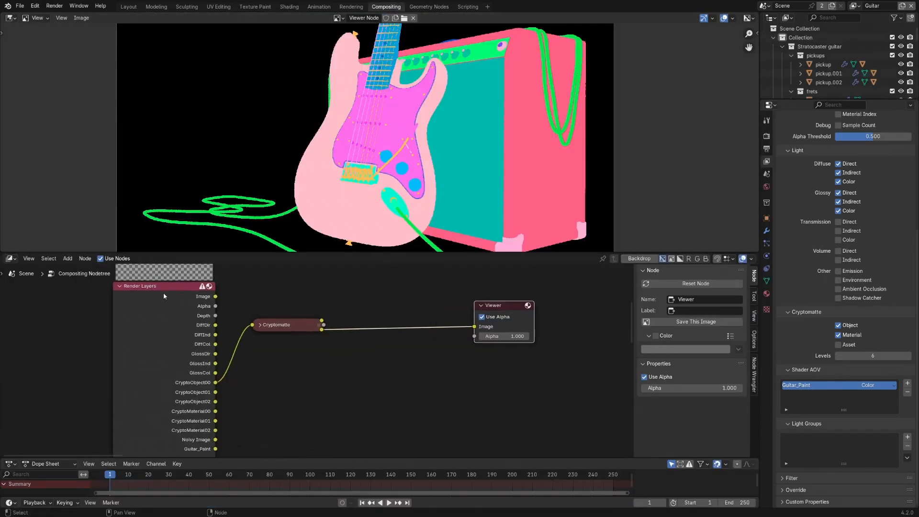
click(169, 285)
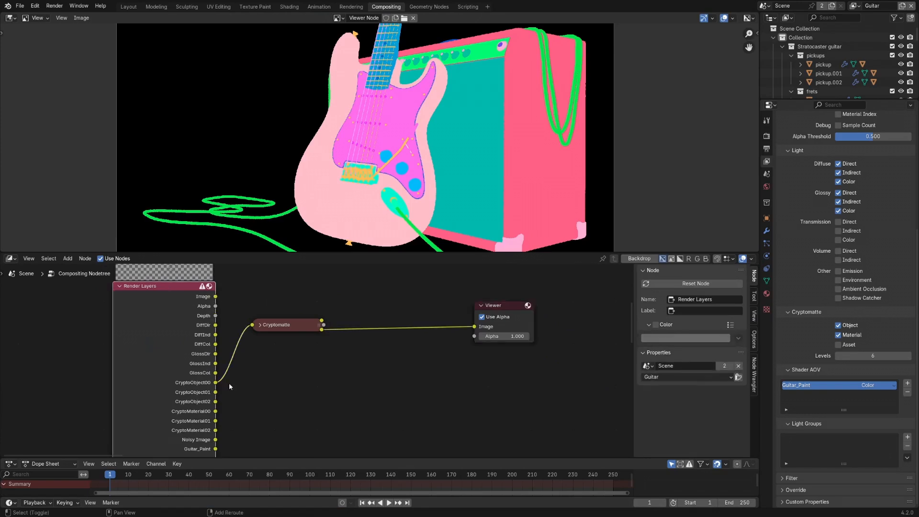
middle_drag(233, 391, 239, 343)
shift+middle_drag(207, 419, 209, 389)
key(F12)
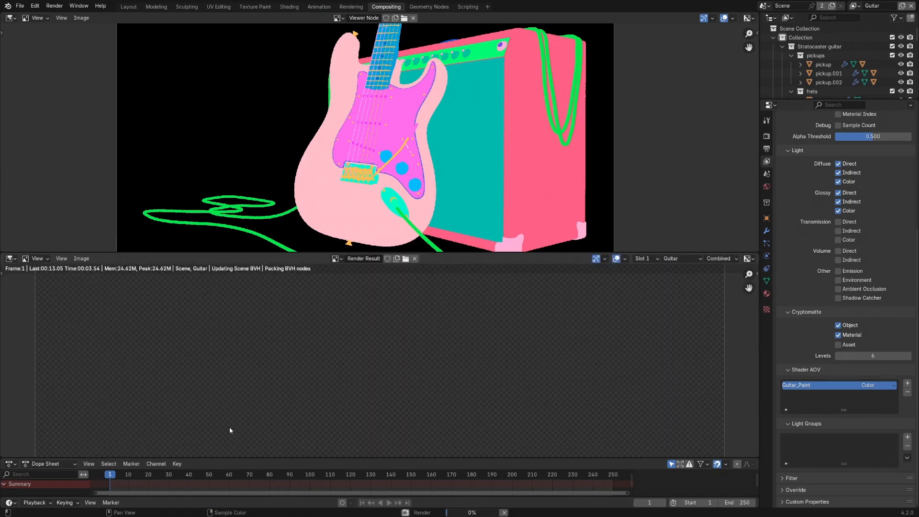
key(Escape)
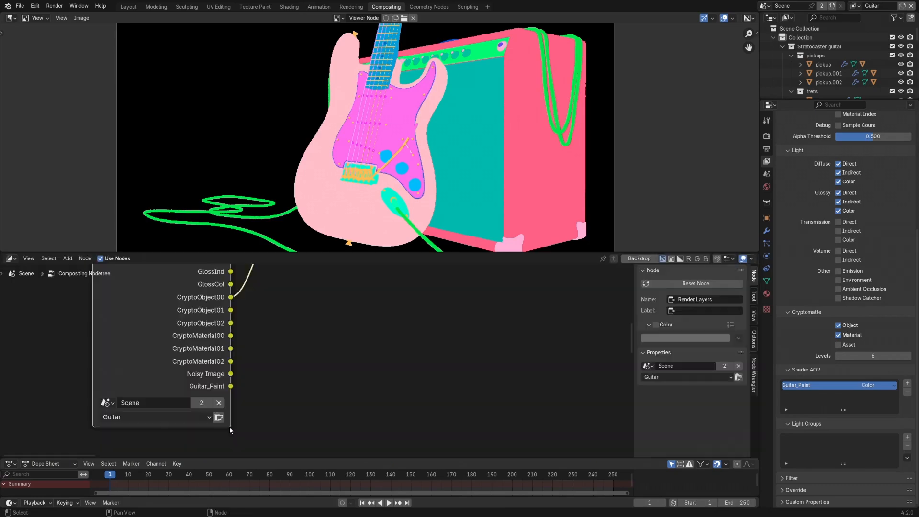
- Cycle the Viewer through the Render Layers outputs to Guitar_Paint and add a reroute on its link beside the output socket
scroll(253, 345, down, 2)
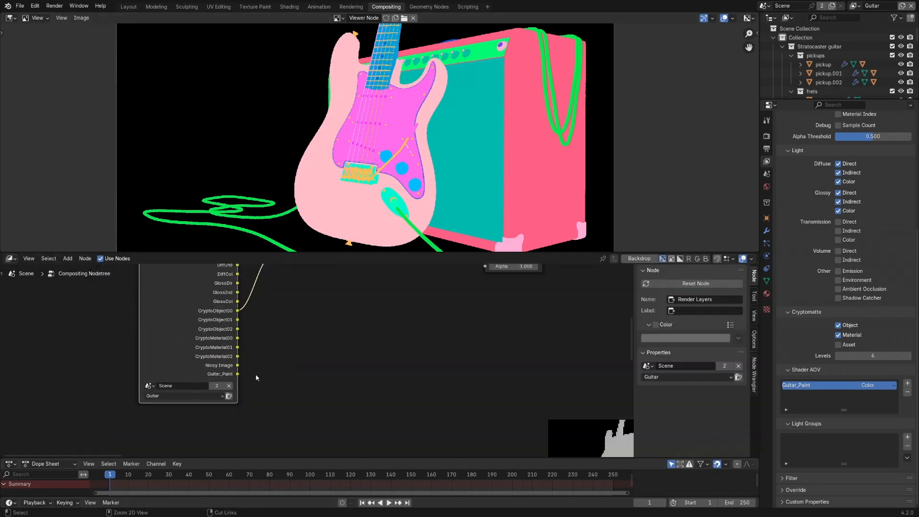
middle_drag(200, 290, 203, 320)
ctrl+shift+click(195, 290)
ctrl+shift+click(194, 290)
ctrl+shift+click(193, 290)
ctrl+shift+click(193, 291)
ctrl+shift+click(193, 290)
ctrl+shift+click(193, 289)
ctrl+shift+click(193, 288)
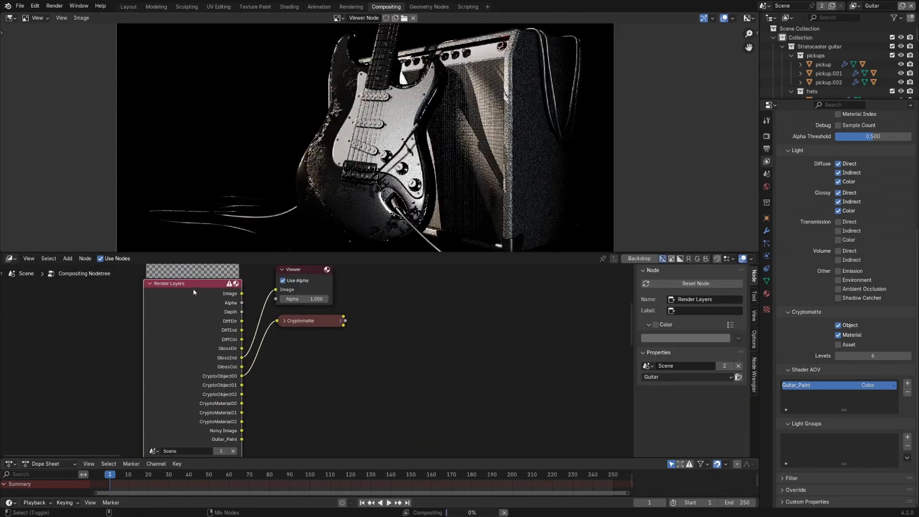
ctrl+shift+click(193, 288)
ctrl+shift+click(192, 288)
ctrl+shift+click(192, 288)
ctrl+shift+click(191, 288)
ctrl+shift+click(191, 288)
ctrl+shift+click(190, 289)
ctrl+shift+click(190, 288)
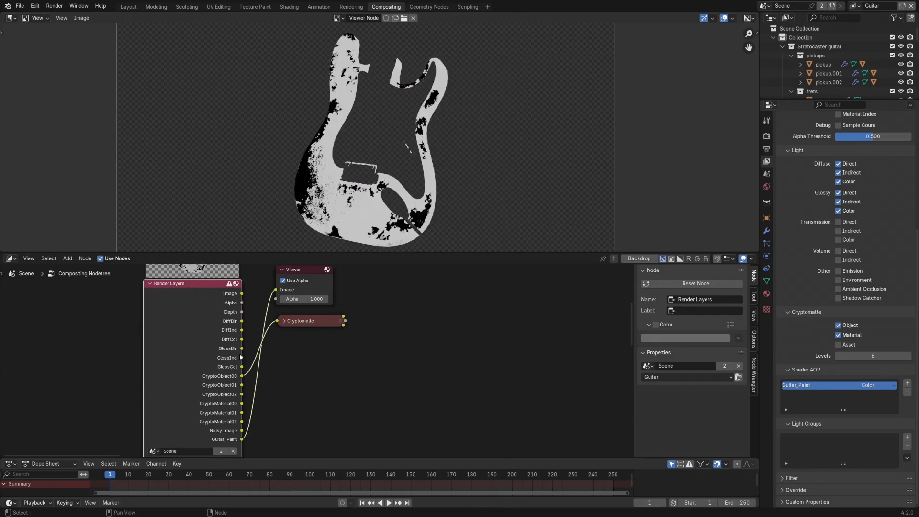
middle_drag(255, 391, 244, 362)
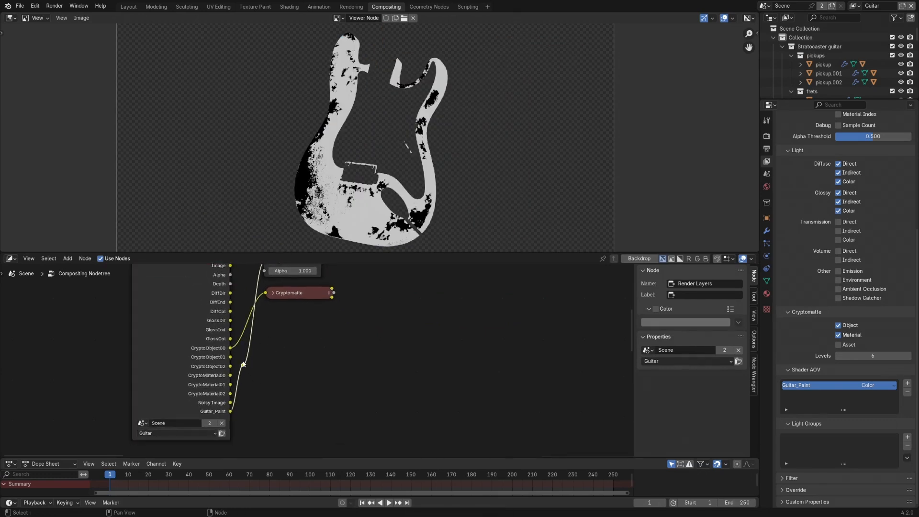
drag(245, 366, 250, 411)
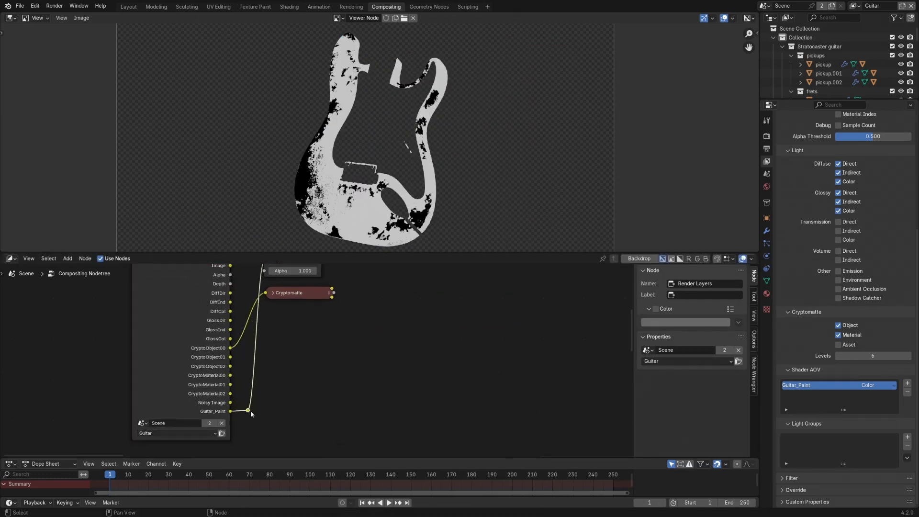
- Inspect the Alpha channel of the Guitar_Paint pass in the image viewer and return the display to Color & Alpha
click(751, 21)
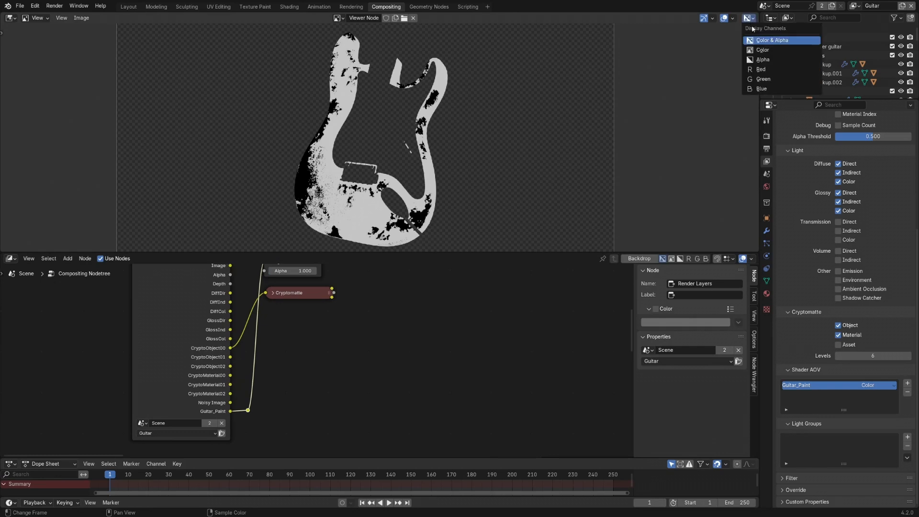
click(765, 61)
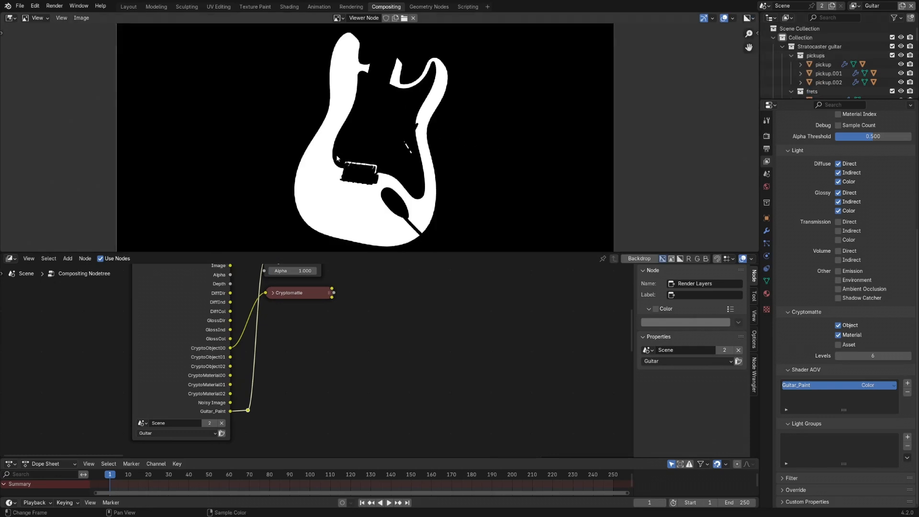
click(753, 19)
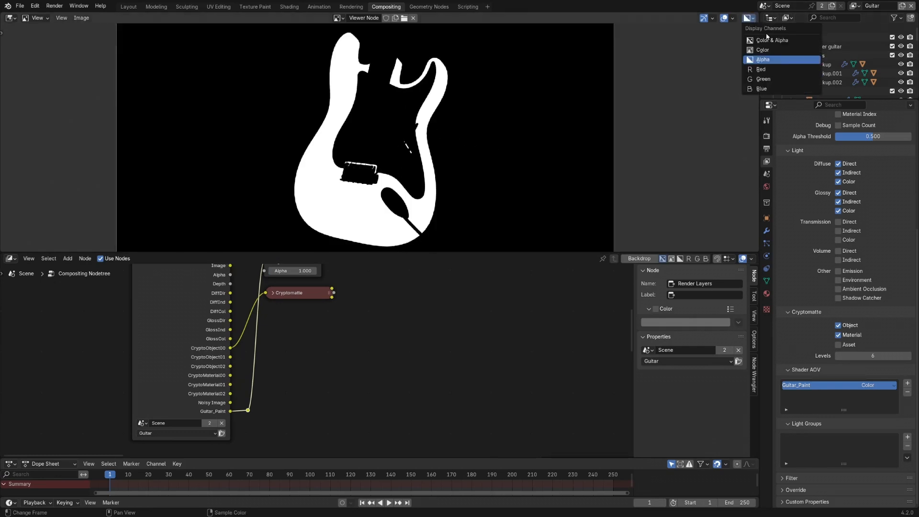
click(766, 40)
- Move the Viewer node away from the Render Layers node and add a Hue/Saturation/Value node between them
shift+middle_drag(279, 328, 268, 370)
drag(278, 285, 451, 354)
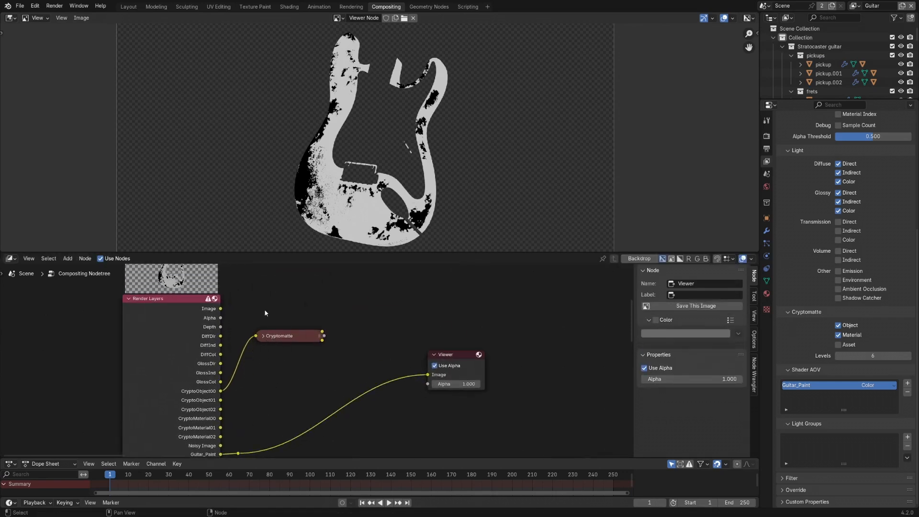
key(shift+a)
mouse_move(265, 323)
mouse_move(343, 332)
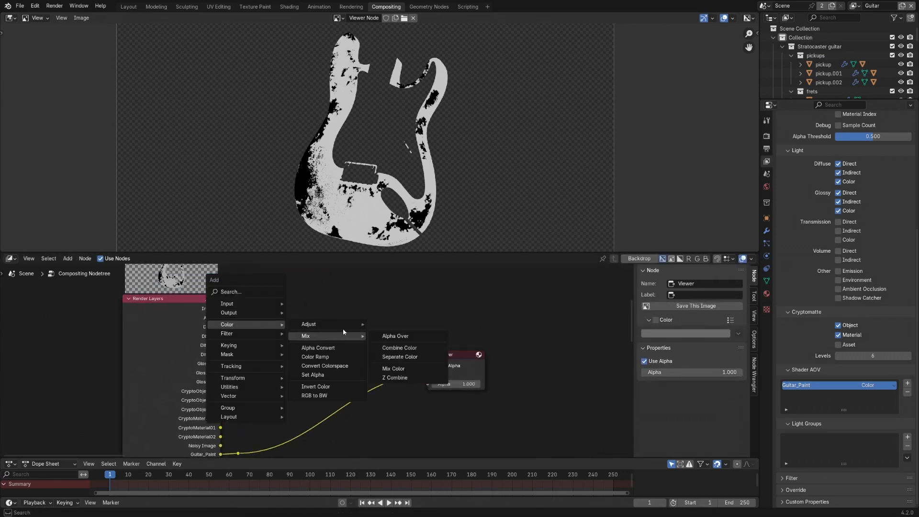
click(402, 375)
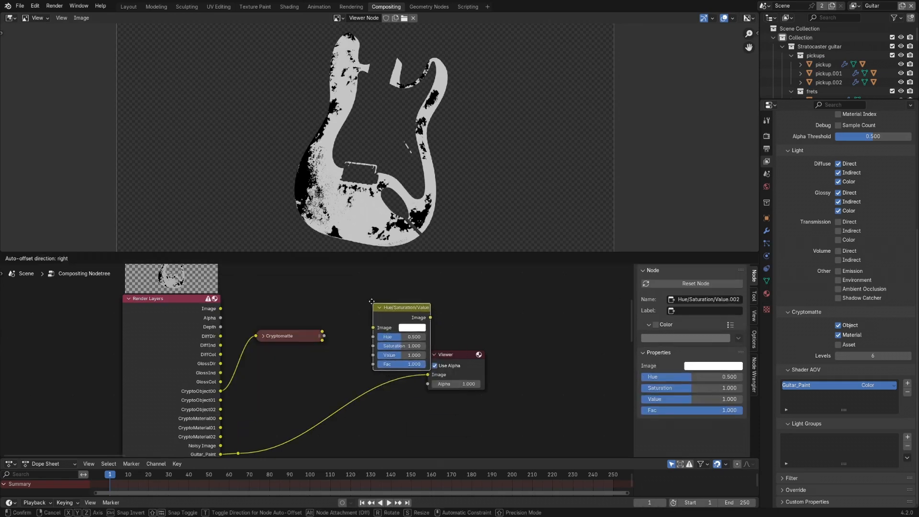
click(396, 363)
- Route the Render Layers Image through the Hue/Saturation/Value node to the Viewer and set its Hue to 0.240
drag(225, 310, 379, 325)
ctrl+shift+click(393, 330)
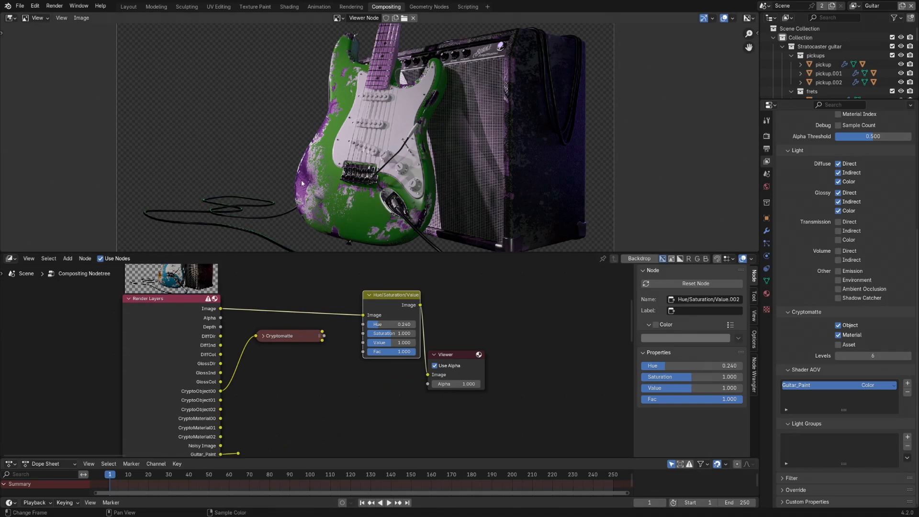
drag(461, 356, 482, 343)
- Connect the Guitar_Paint reroute to the Hue/Saturation/Value node's Fac input and set its Hue to 0.853
middle_drag(297, 401, 284, 383)
drag(224, 435, 349, 334)
middle_drag(378, 287, 381, 309)
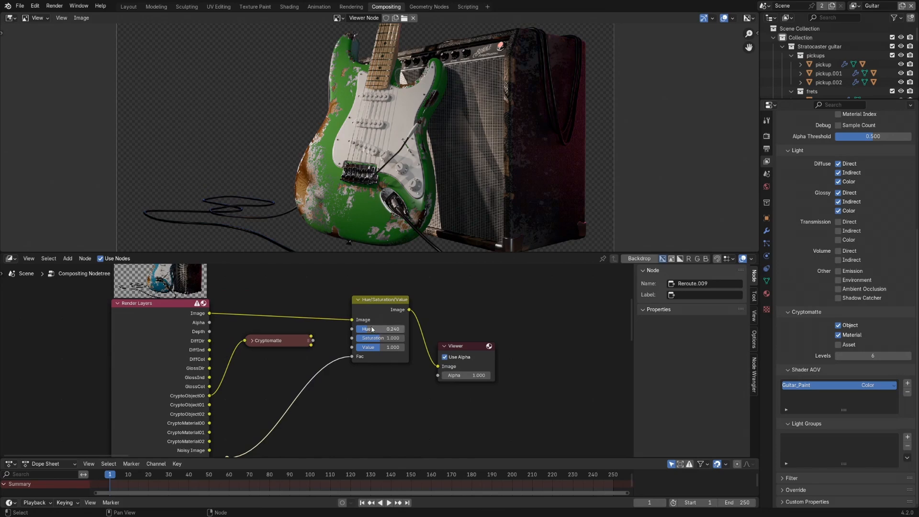
drag(372, 329, 402, 329)
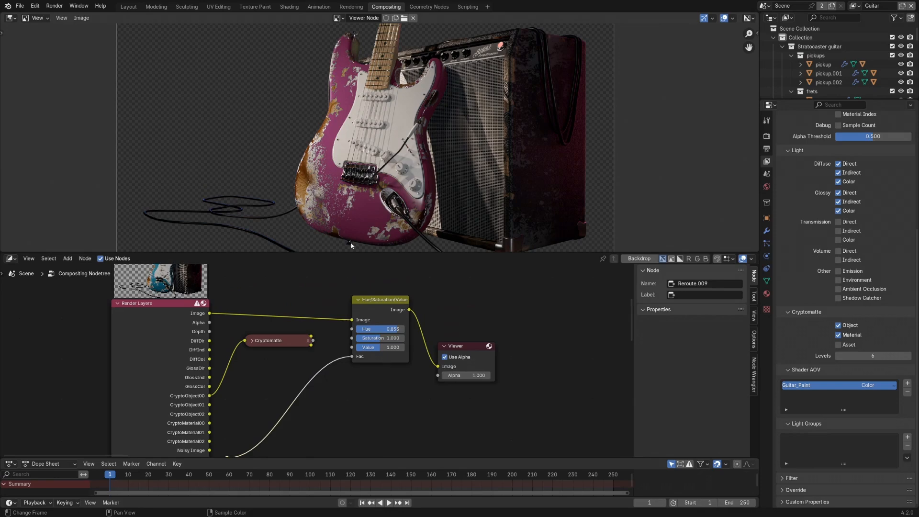
- Insert an Invert Color node between Guitar_Paint and the Hue/Saturation/Value node's Fac input, and set that node's Hue to 0.860
middle_drag(338, 416, 342, 373)
key(shift+a)
mouse_move(337, 373)
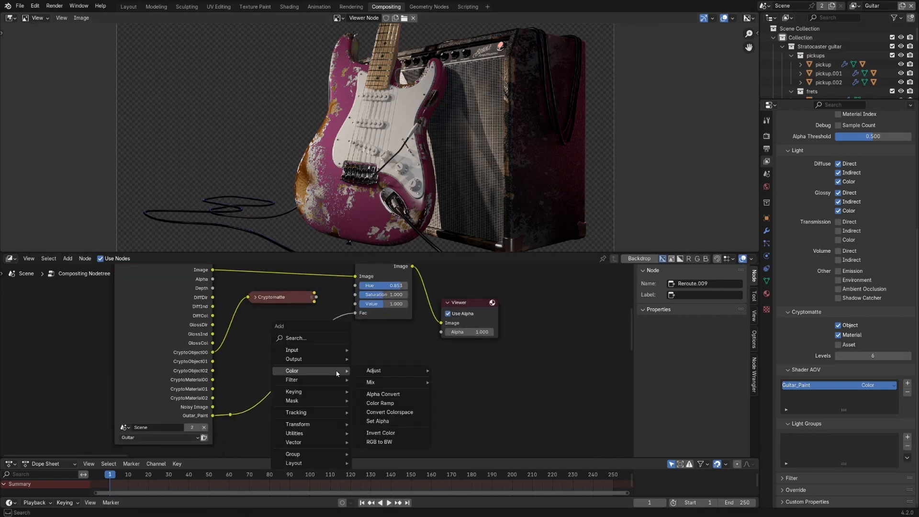
click(379, 432)
click(302, 366)
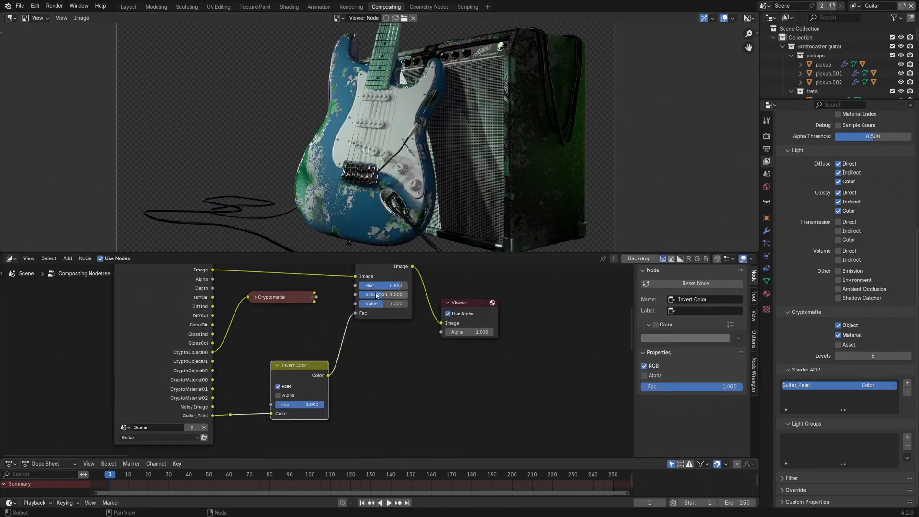
mouse_move(377, 285)
mouse_down()
mouse_move(357, 285)
mouse_move(401, 286)
mouse_up()
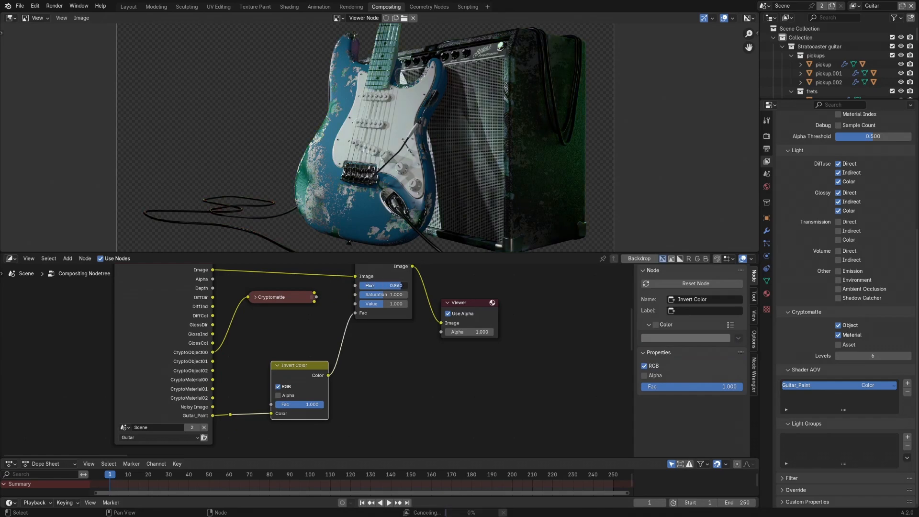
- Rearrange the Invert Color, Hue/Saturation/Value and Viewer nodes to leave more space between them
middle_drag(363, 329, 364, 323)
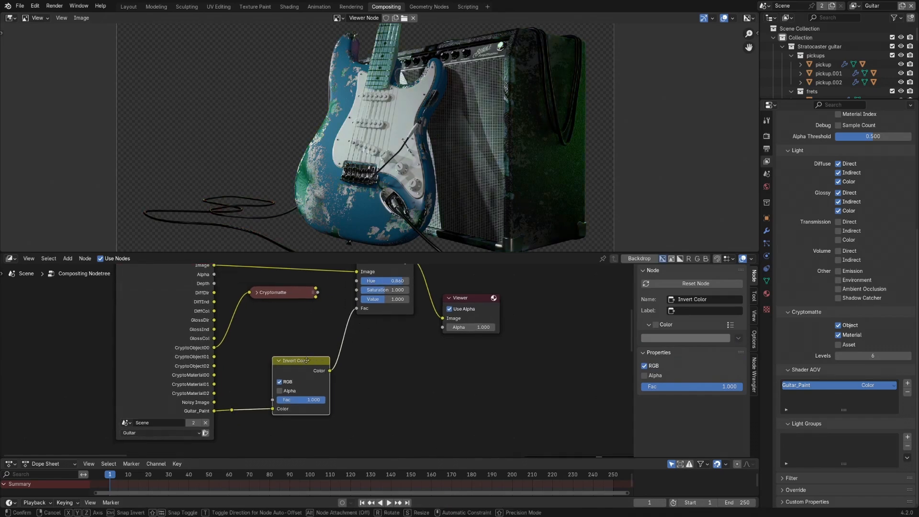
drag(322, 358, 299, 366)
middle_drag(387, 319, 353, 353)
drag(360, 285, 362, 274)
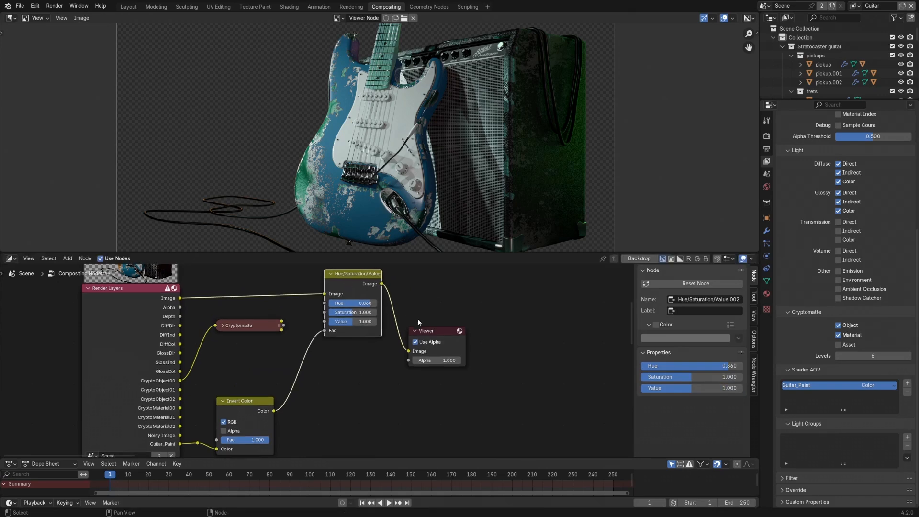
drag(451, 330, 505, 318)
middle_drag(504, 318, 505, 275)
- Preview the Invert Color output in the Viewer and compare the mask with the node muted and unmuted
ctrl+shift+click(252, 369)
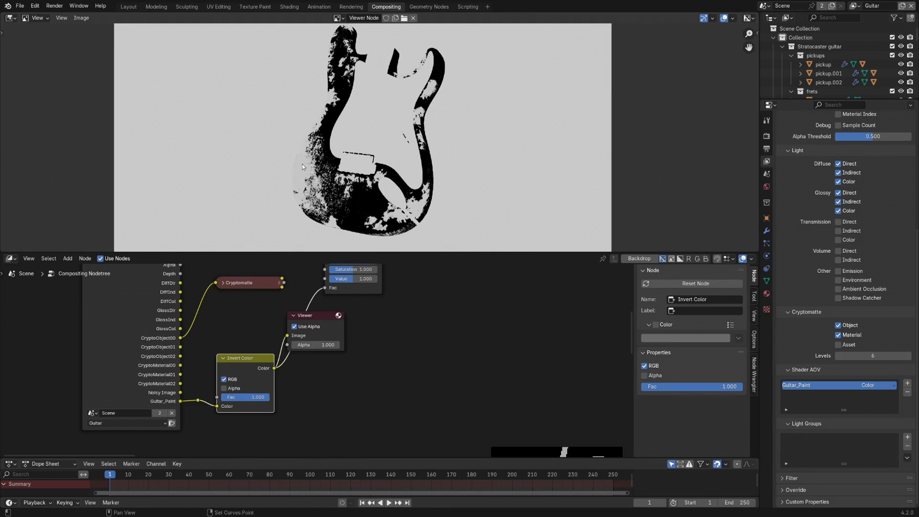
key(m)
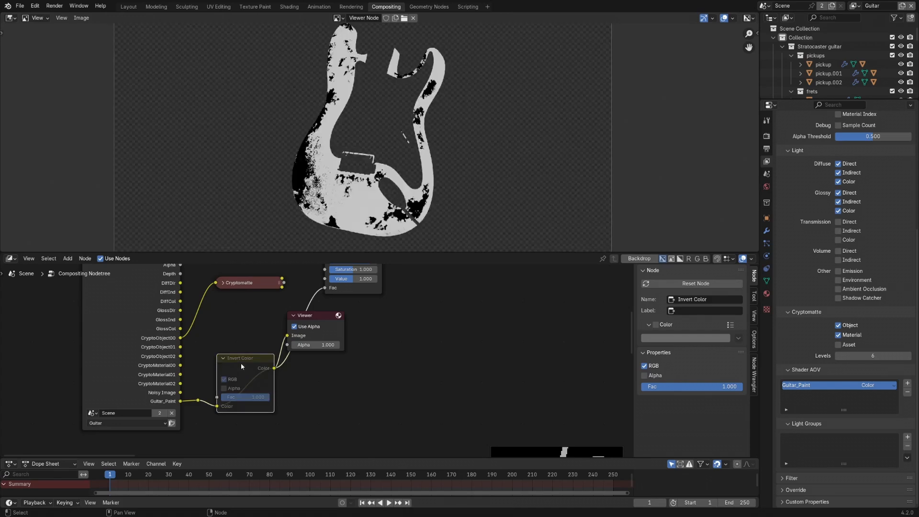
key(m)
key(m)
key(m)
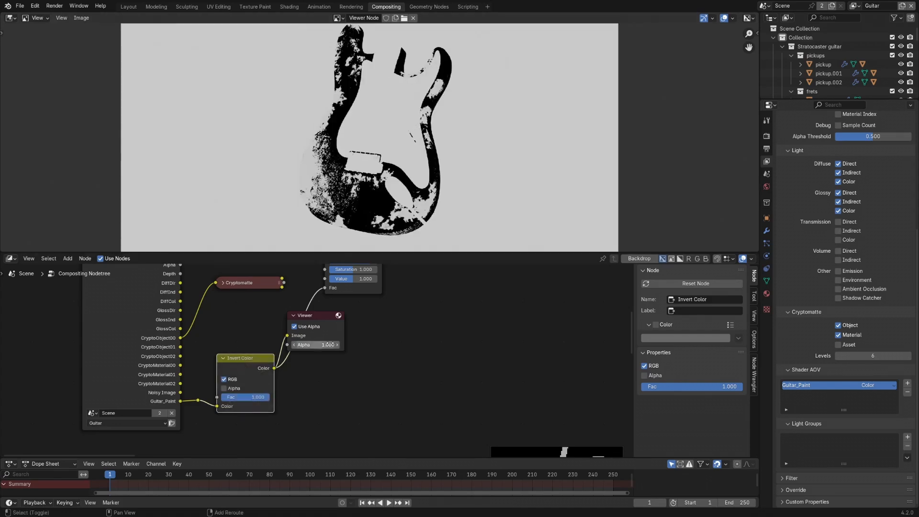
- Add a Separate Color node below Invert Color, feed it the Guitar_Paint output and send its Alpha to the Viewer
middle_drag(271, 449, 294, 376)
key(shift+a)
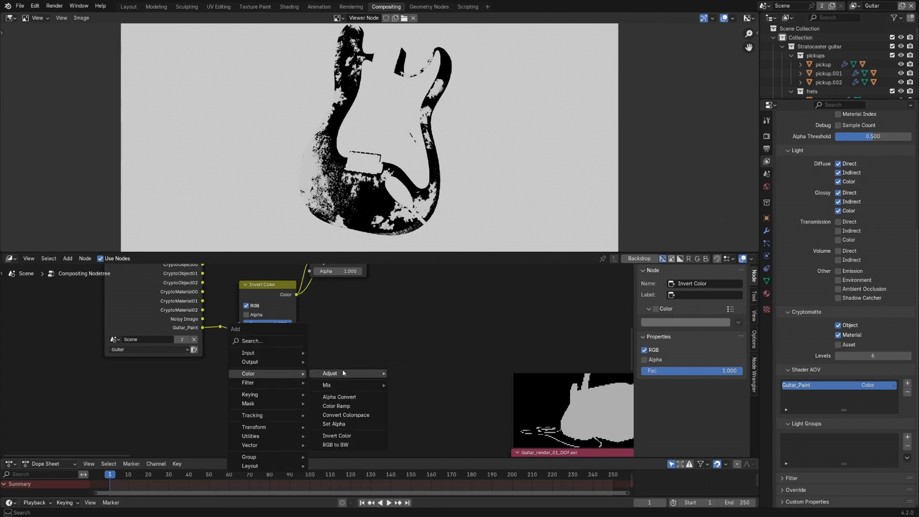
mouse_move(341, 386)
click(410, 404)
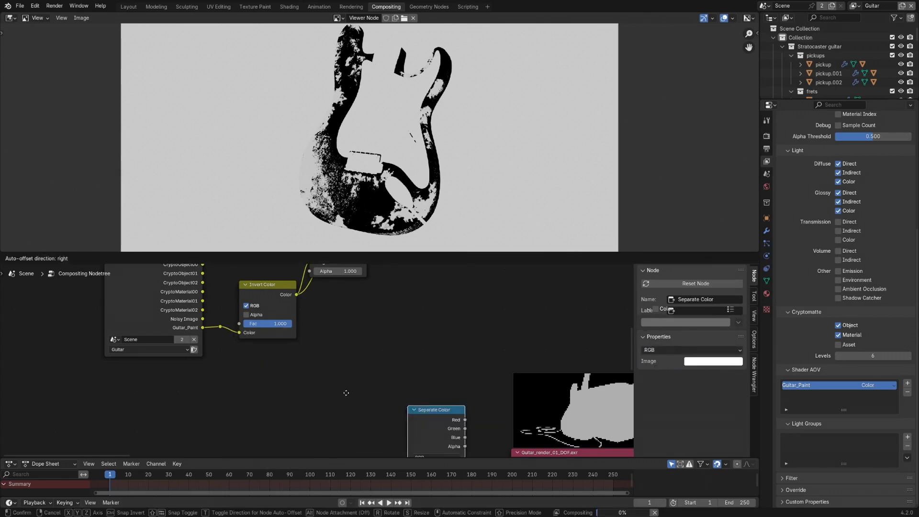
click(225, 338)
drag(207, 330, 238, 411)
ctrl+shift+click(281, 357)
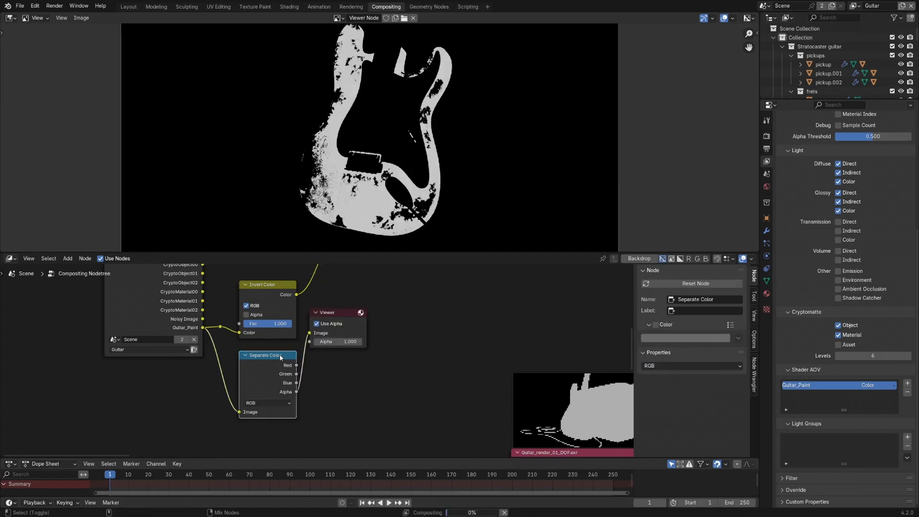
- Move the Viewer away from the Separate Color node and add a reroute on the Alpha link between them
drag(331, 316, 354, 324)
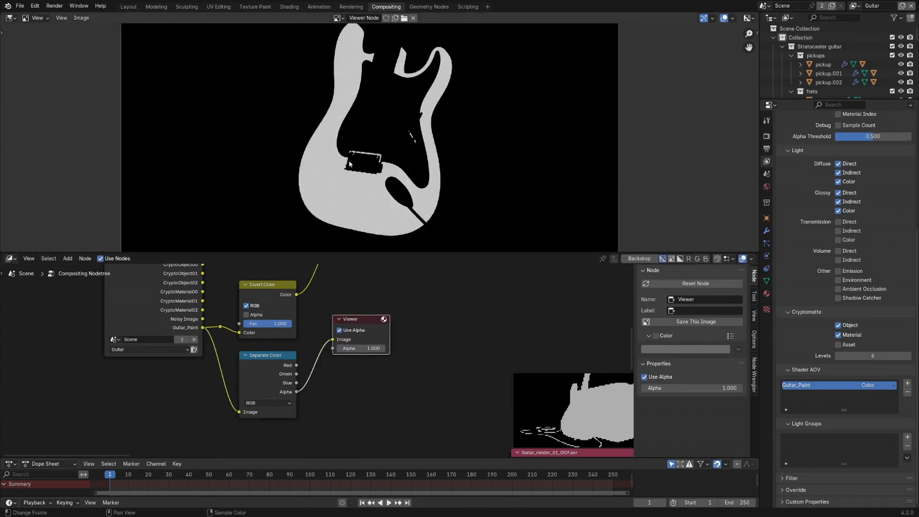
middle_drag(361, 309, 309, 344)
drag(303, 355, 412, 342)
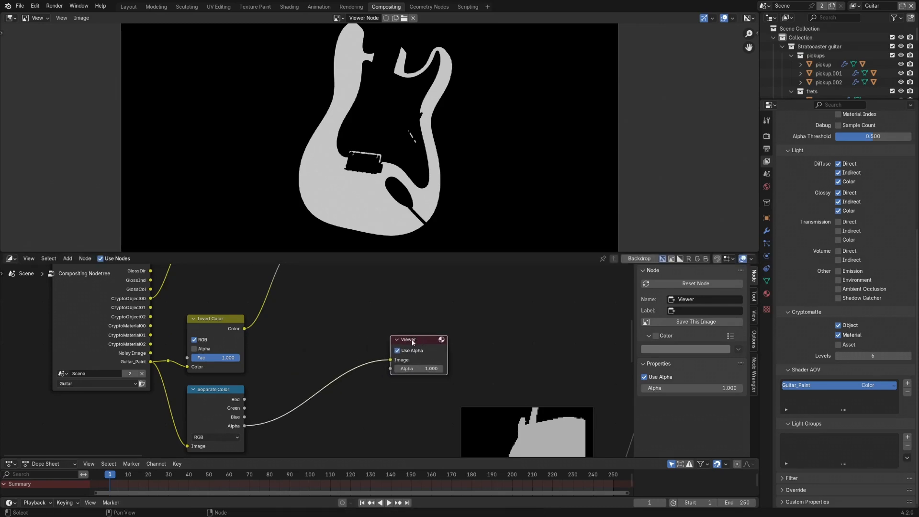
shift+right_drag(257, 417, 258, 432)
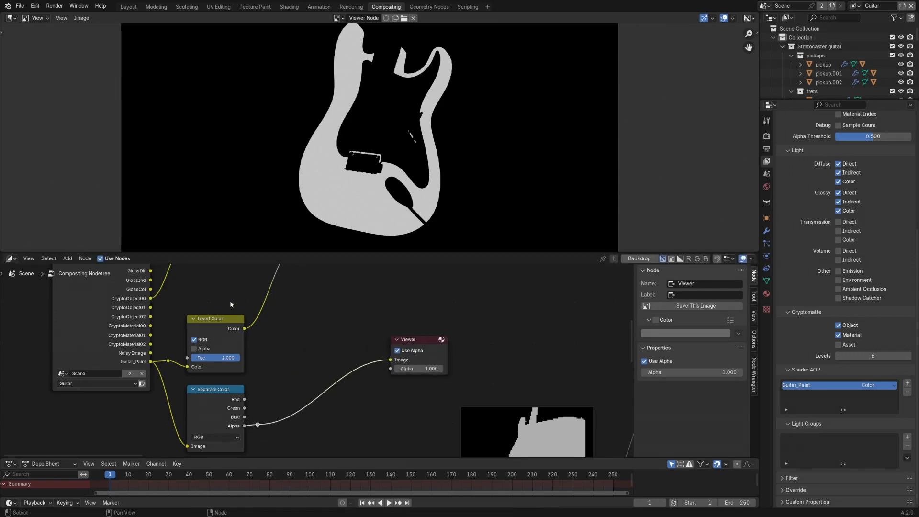
- Compare the Invert Color result with the separated Alpha by previewing each alternately in the Viewer
ctrl+shift+click(233, 326)
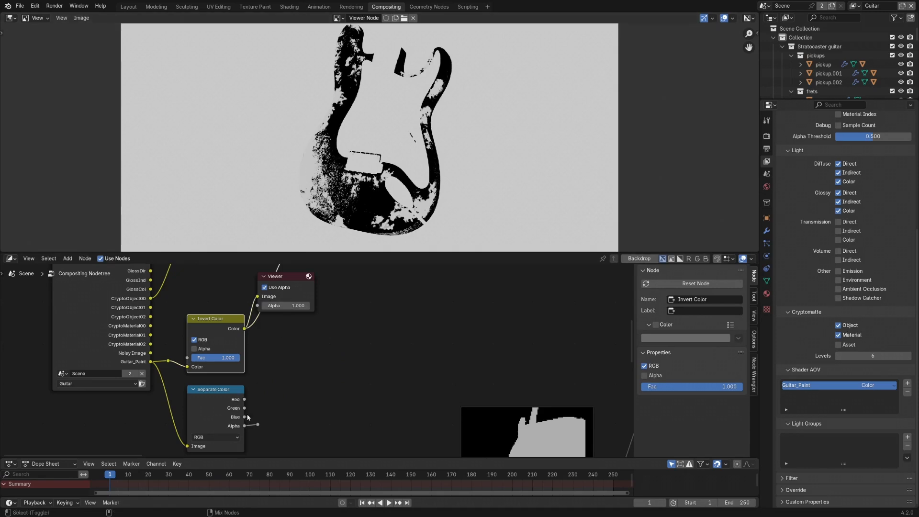
ctrl+shift+click(258, 424)
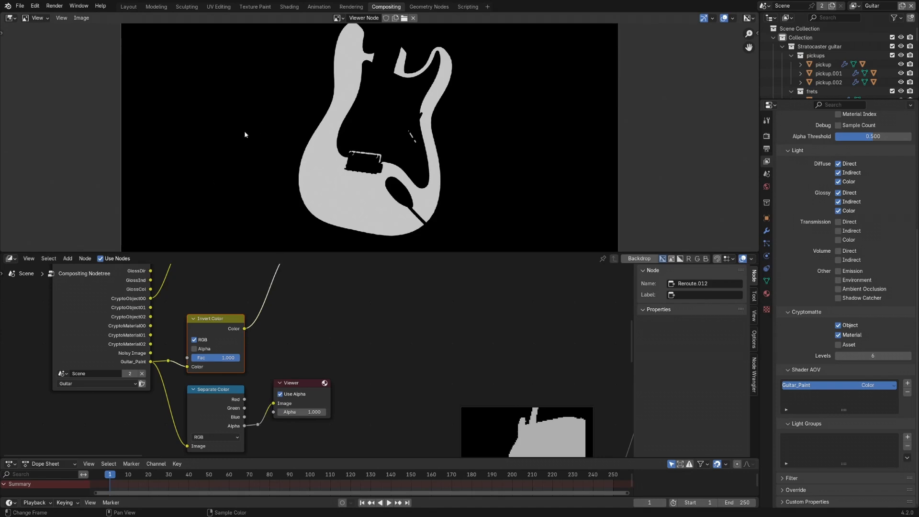
ctrl+shift+click(231, 318)
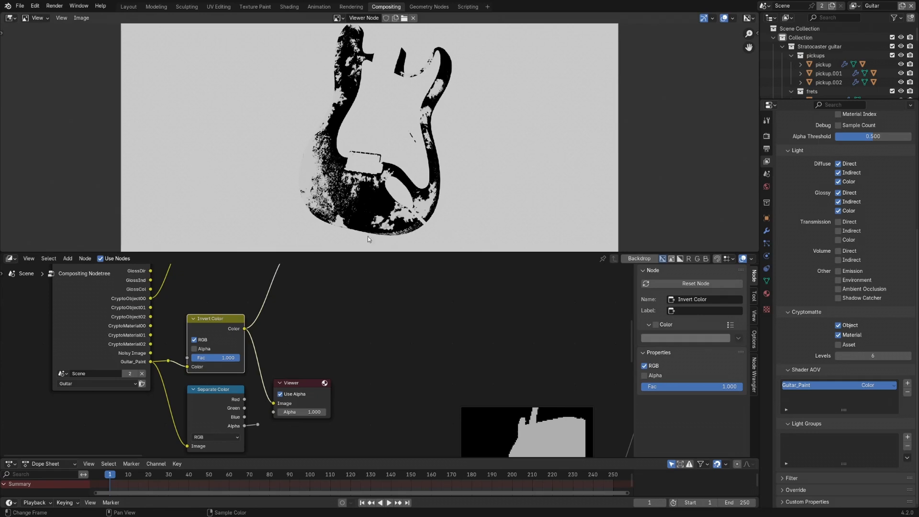
ctrl+shift+click(257, 425)
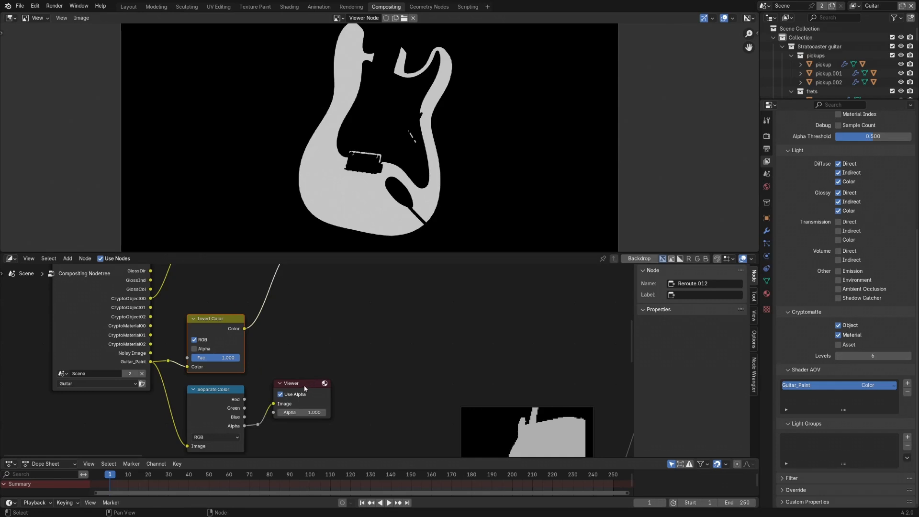
- Add a Math node set to Multiply and connect the Invert Color output to its first Value input
drag(305, 386, 476, 340)
key(shift+a)
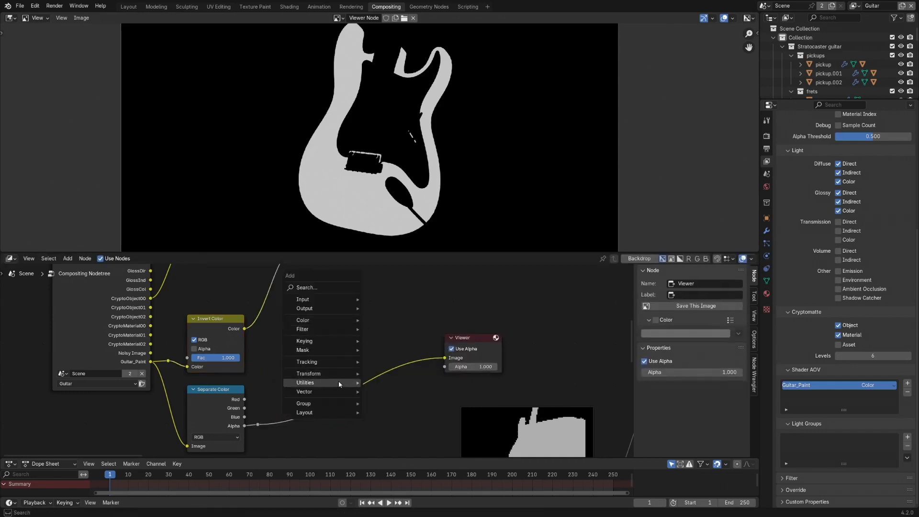
mouse_move(339, 383)
click(388, 398)
click(330, 341)
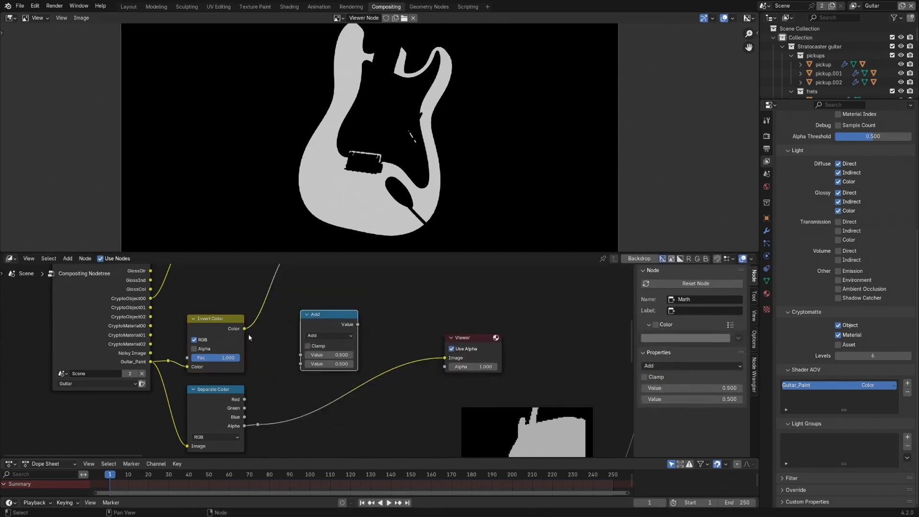
drag(244, 328, 251, 328)
drag(298, 355, 300, 355)
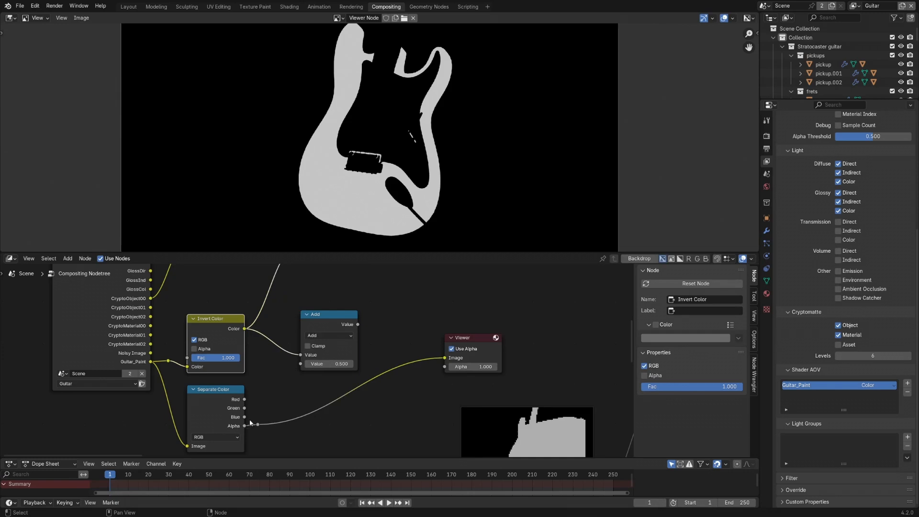
click(313, 338)
click(316, 377)
- Connect the Alpha reroute to the Multiply node's second Value input and preview the product, moving the Viewer clear of the node
ctrl+shift+click(343, 315)
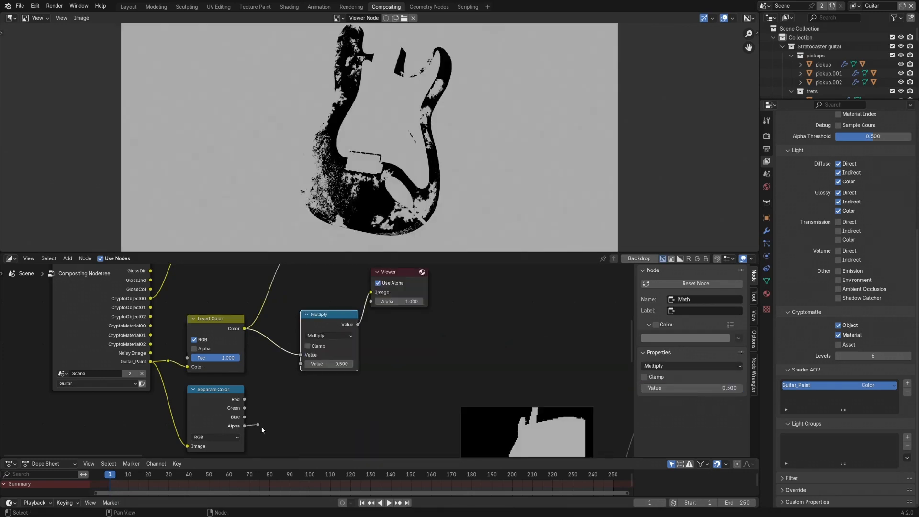
drag(259, 425, 302, 364)
middle_drag(403, 288, 374, 324)
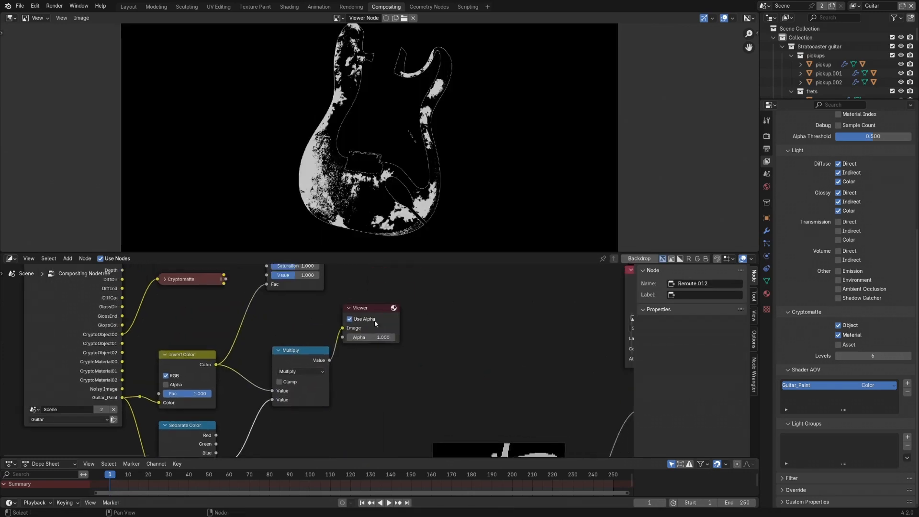
drag(375, 324, 440, 360)
middle_drag(328, 320, 338, 389)
- Drive the Hue/Saturation/Value node's Fac with the Multiply result, preview the node in the Viewer and set its Hue to 0.287
click(314, 304)
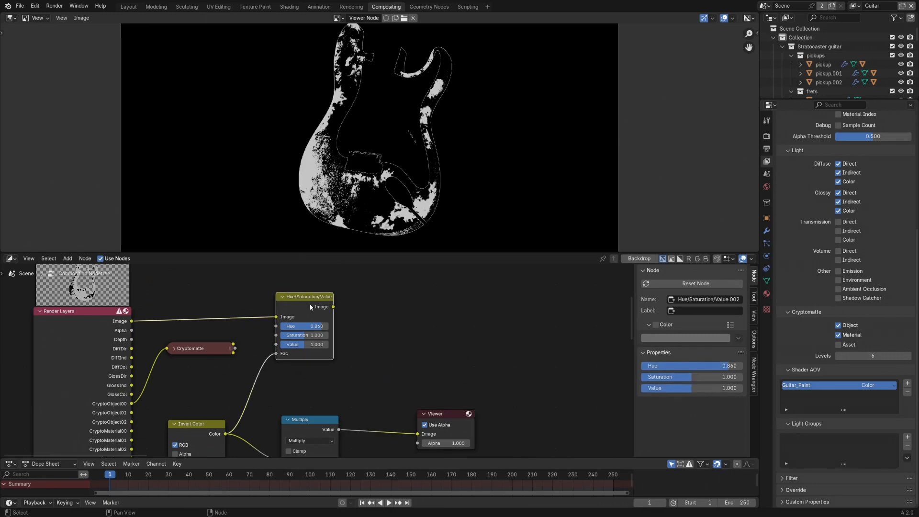
middle_drag(340, 320, 341, 308)
drag(326, 295, 360, 302)
drag(340, 417, 312, 347)
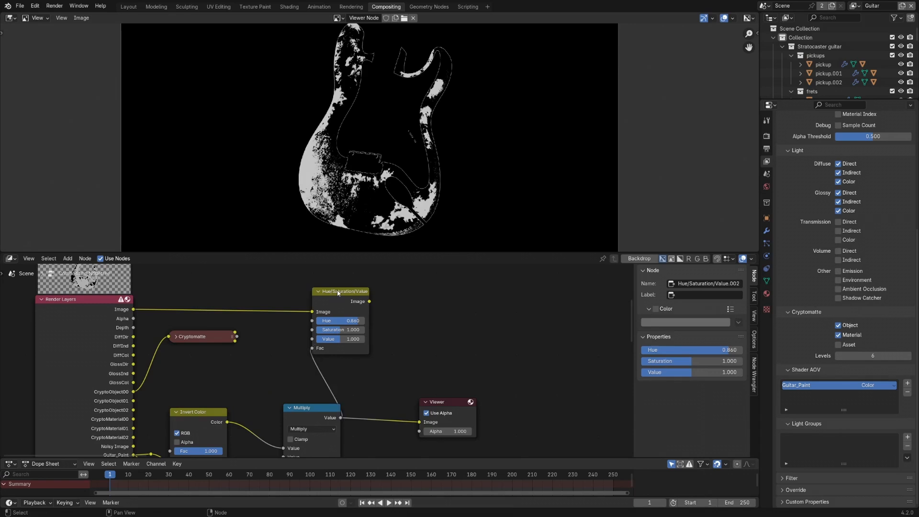
ctrl+shift+click(335, 306)
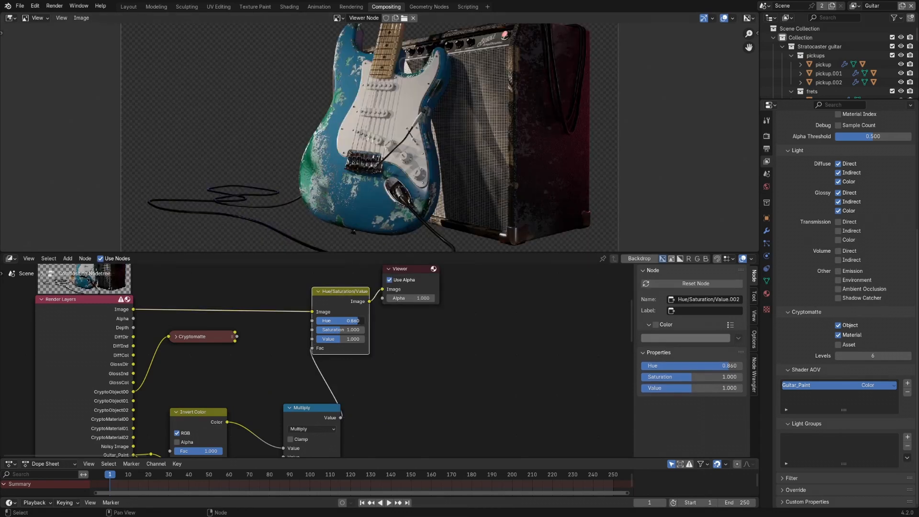
drag(356, 321, 329, 321)
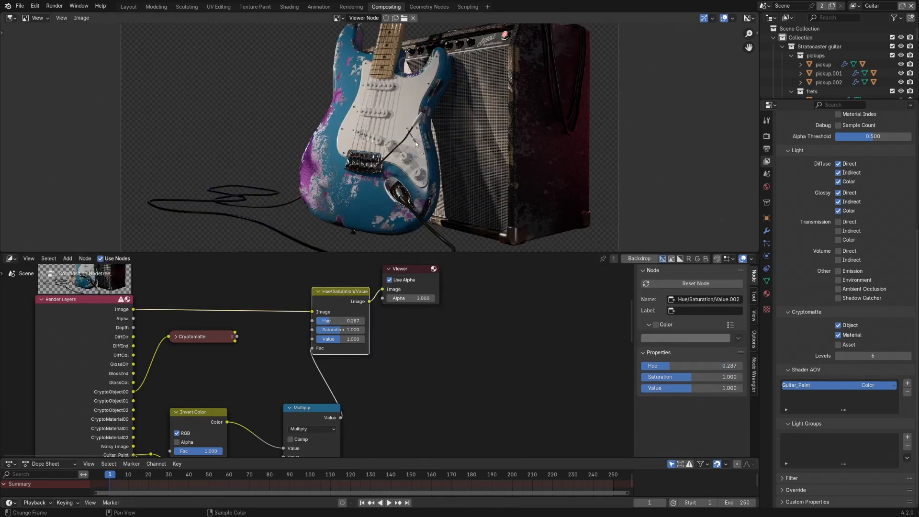
- Delete the Hue/Saturation/Value node and preview the Render Layers Image directly in the Viewer
middle_drag(415, 143, 392, 136)
scroll(412, 326, down, 2)
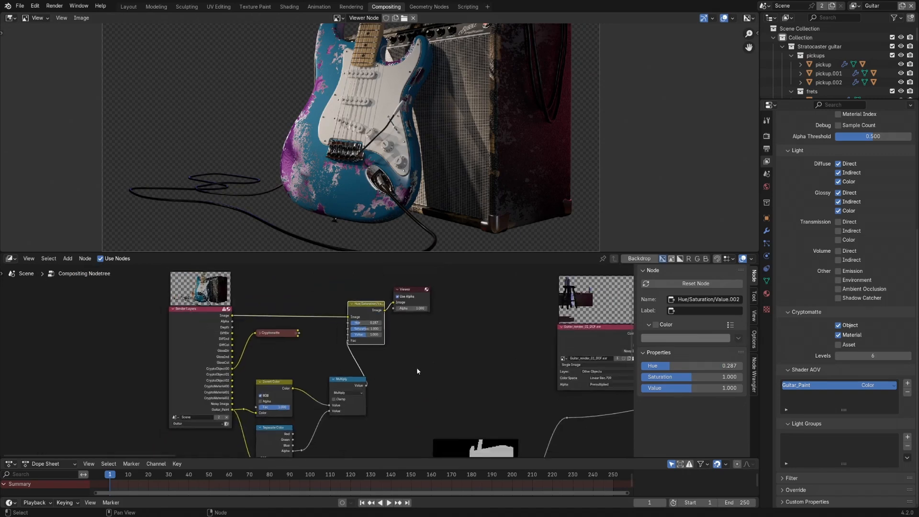
middle_drag(417, 371, 293, 361)
drag(325, 292, 418, 293)
click(269, 309)
key(x)
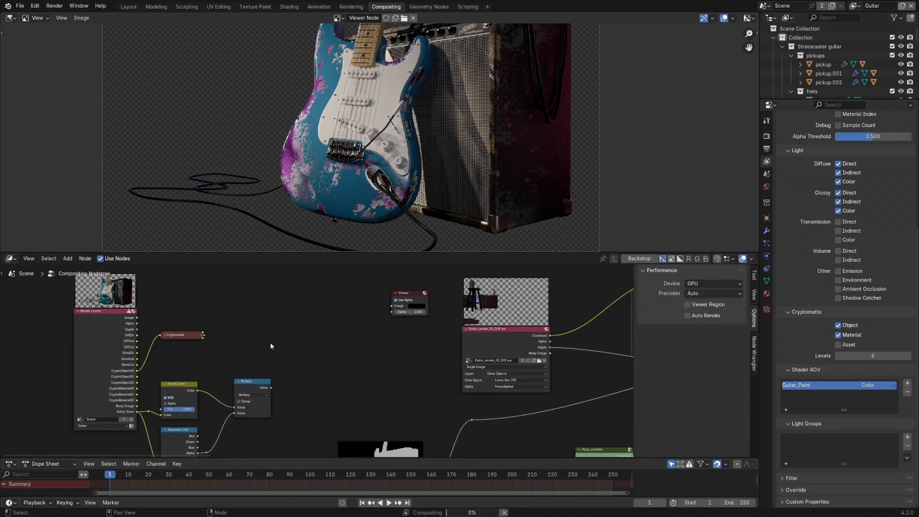
middle_drag(273, 355, 299, 349)
ctrl+shift+click(130, 312)
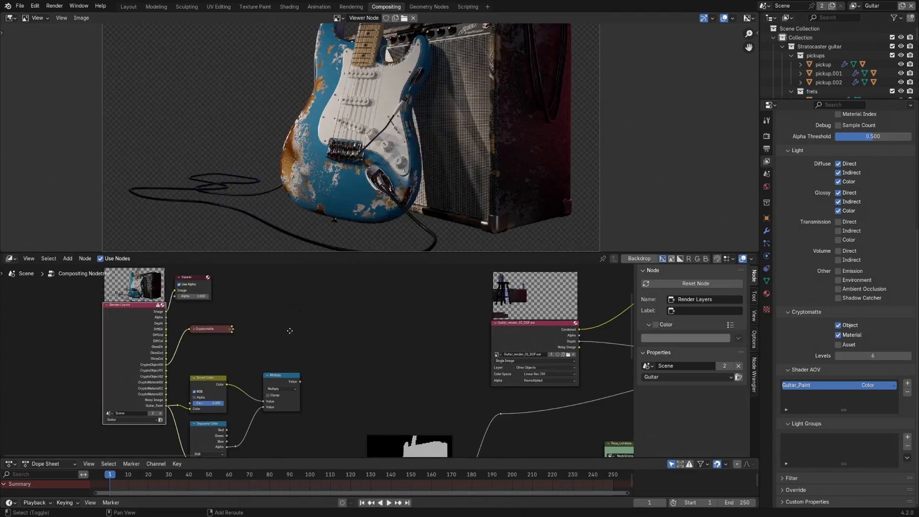
- Switch the image editor to Mask mode and create a new mask over the guitar render
scroll(362, 125, up, 4)
middle_drag(362, 124, 347, 165)
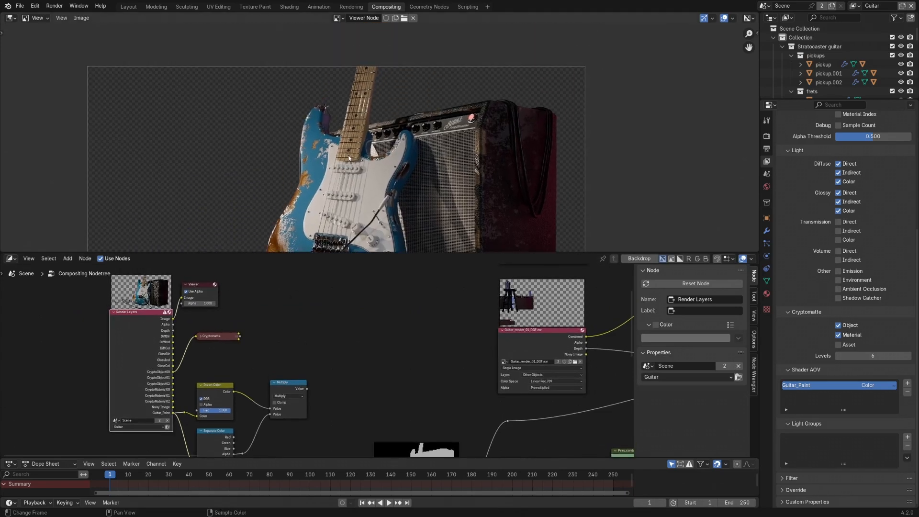
scroll(346, 164, up, 2)
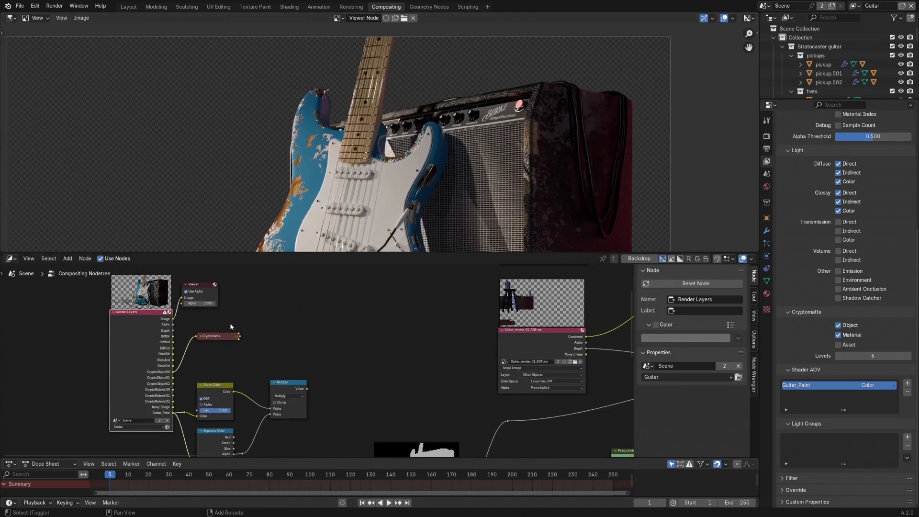
click(39, 20)
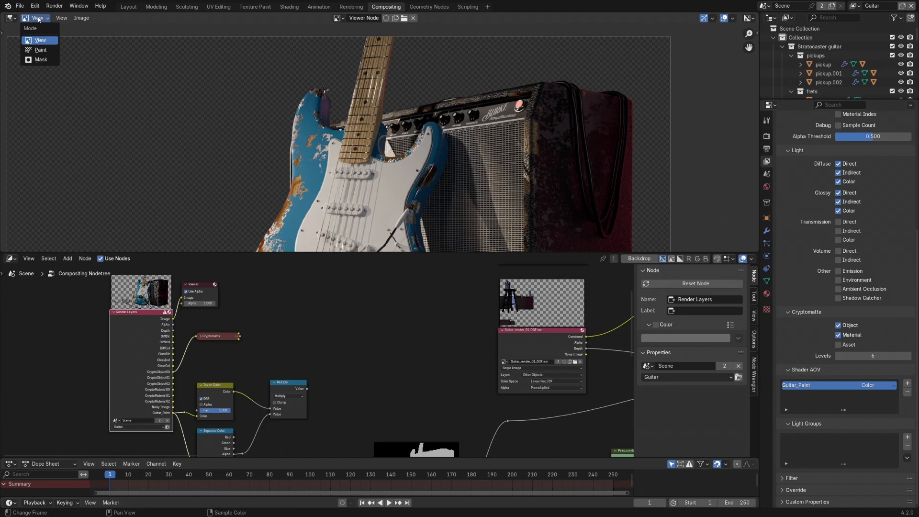
click(45, 60)
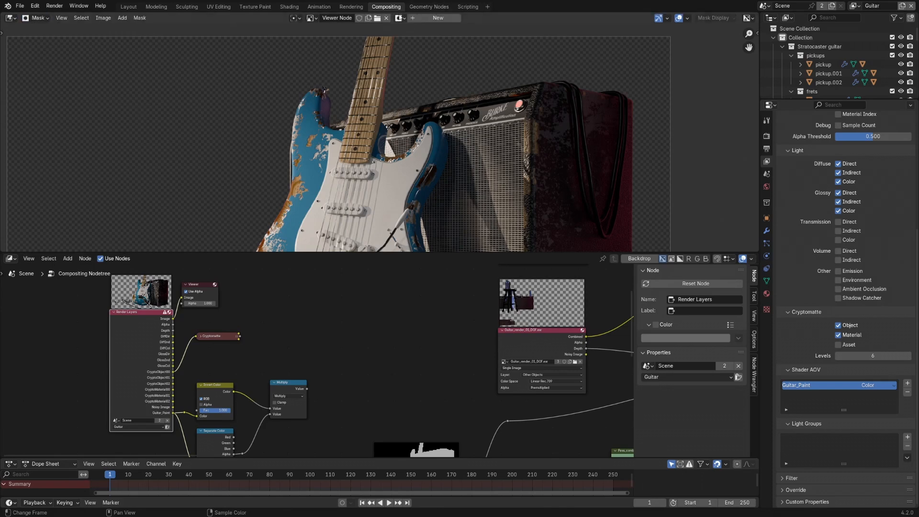
click(438, 19)
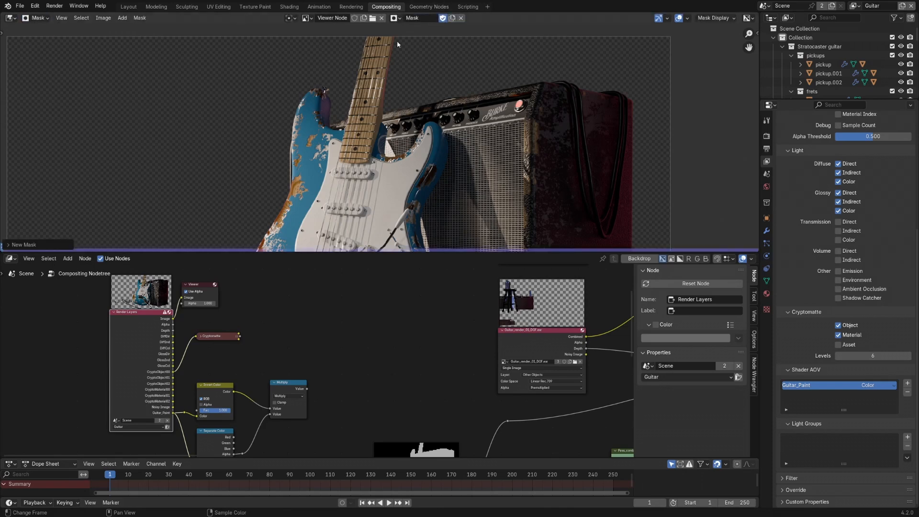
- Rename the new mask as Guitar Neck Mask
click(414, 20)
text(Guitar Neck Mask)
key(Return)
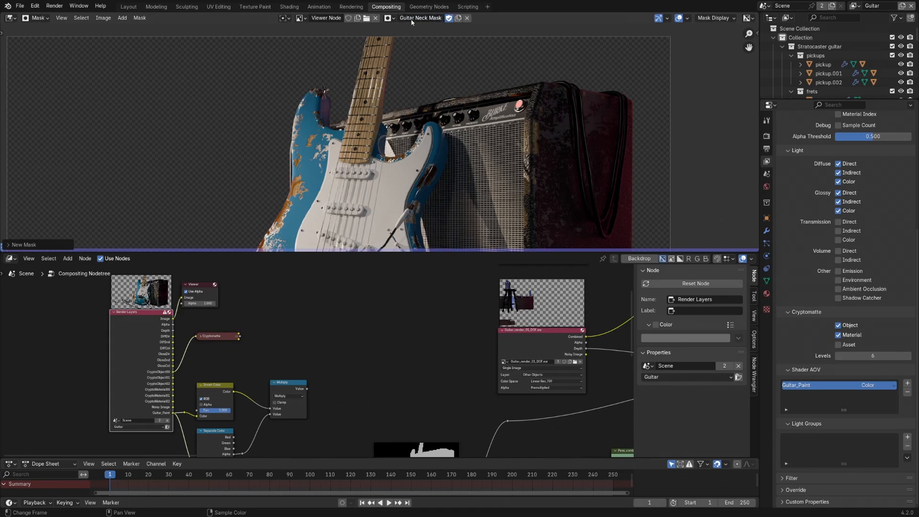
- Start a mask spline around the guitar neck by placing points down its left edge to where it meets the body
scroll(368, 95, up, 3)
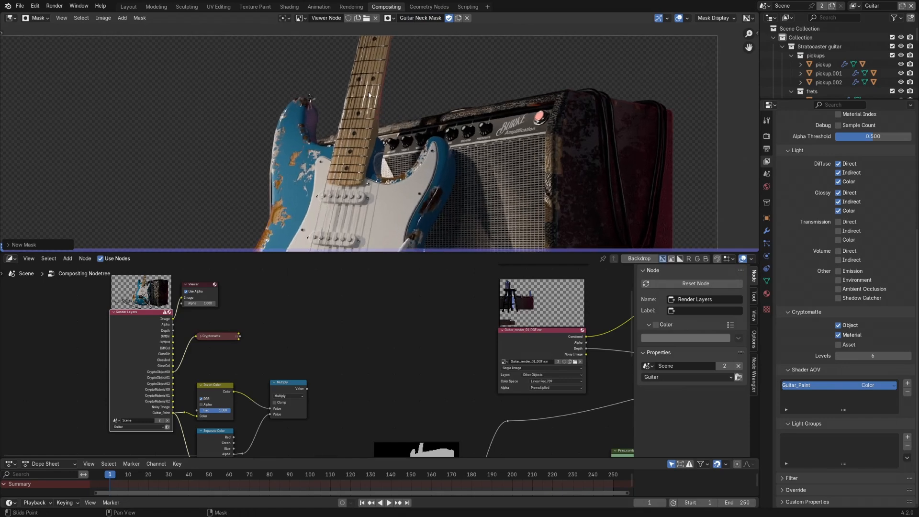
ctrl+click(322, 86)
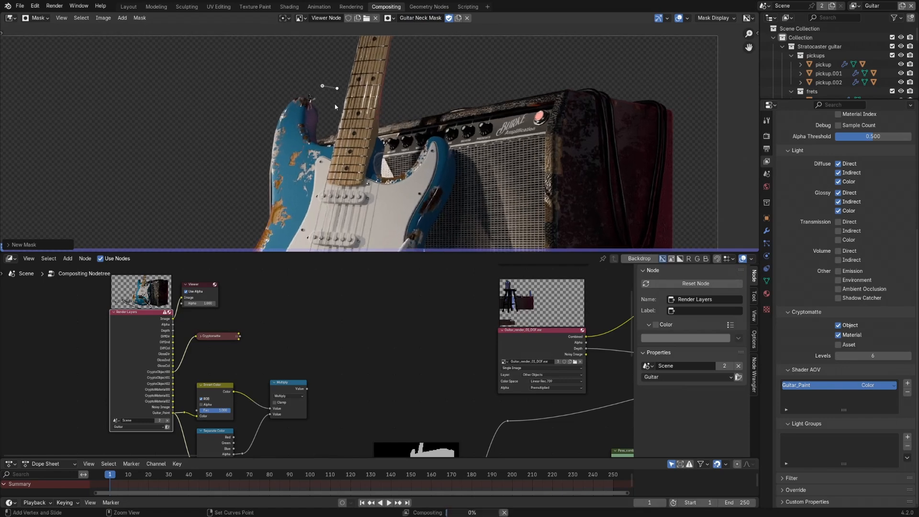
ctrl+drag(328, 107, 333, 110)
ctrl+click(334, 140)
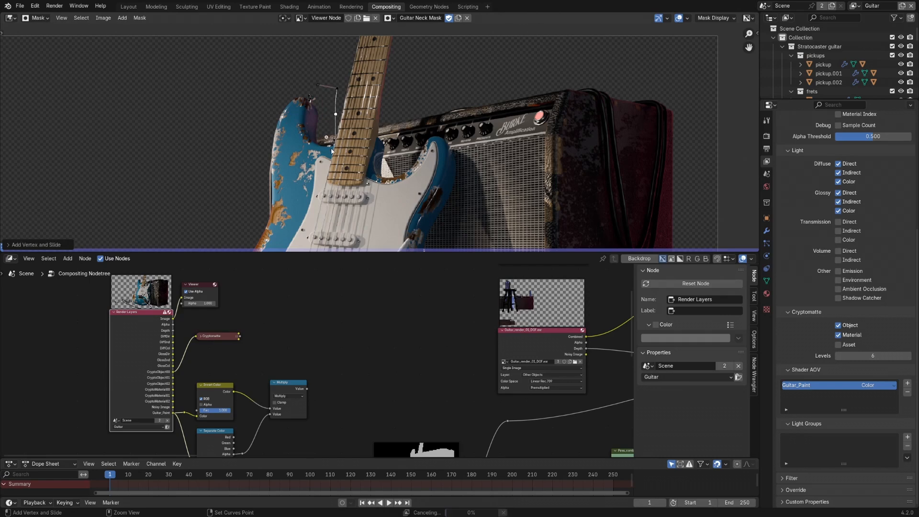
ctrl+click(325, 178)
- Continue the spline along the neck's base, up its right edge and past the image's upper border, and close it into a loop
ctrl+click(367, 184)
ctrl+click(376, 147)
ctrl+click(383, 100)
middle_drag(383, 88, 375, 130)
ctrl+click(389, 73)
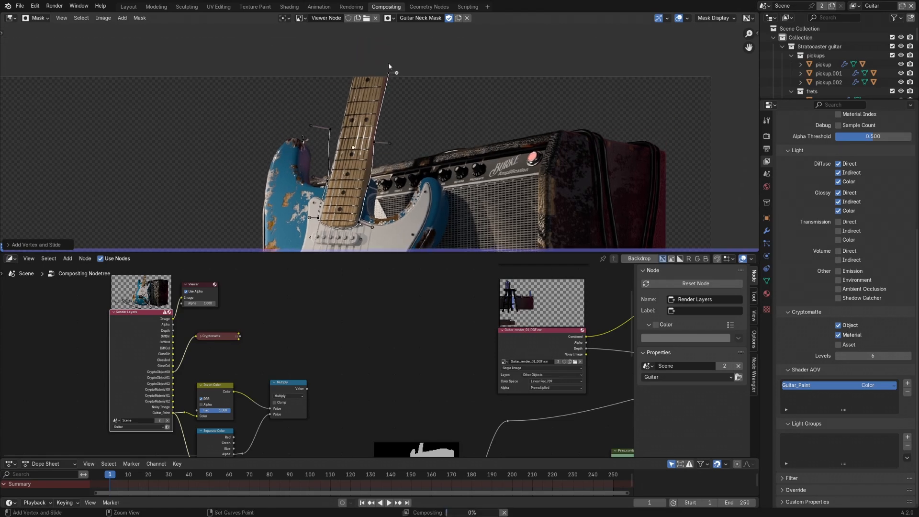
ctrl+click(353, 70)
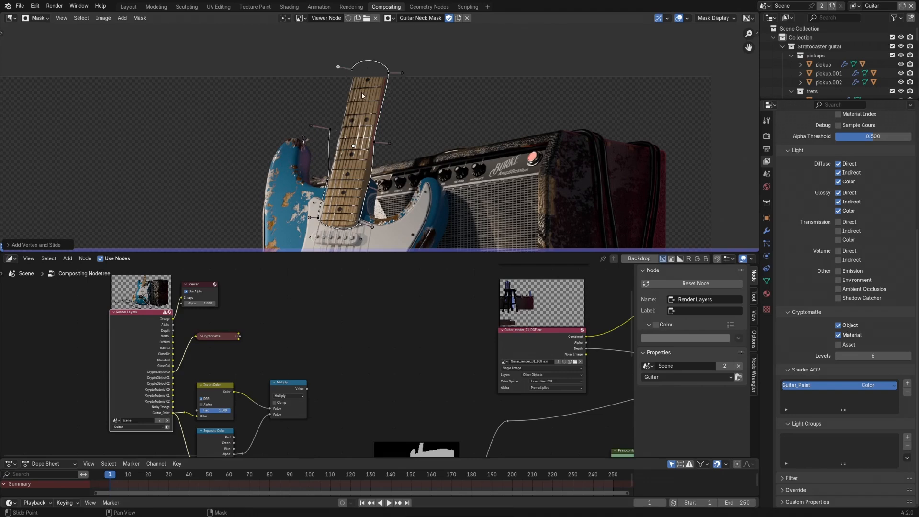
key(alt+c)
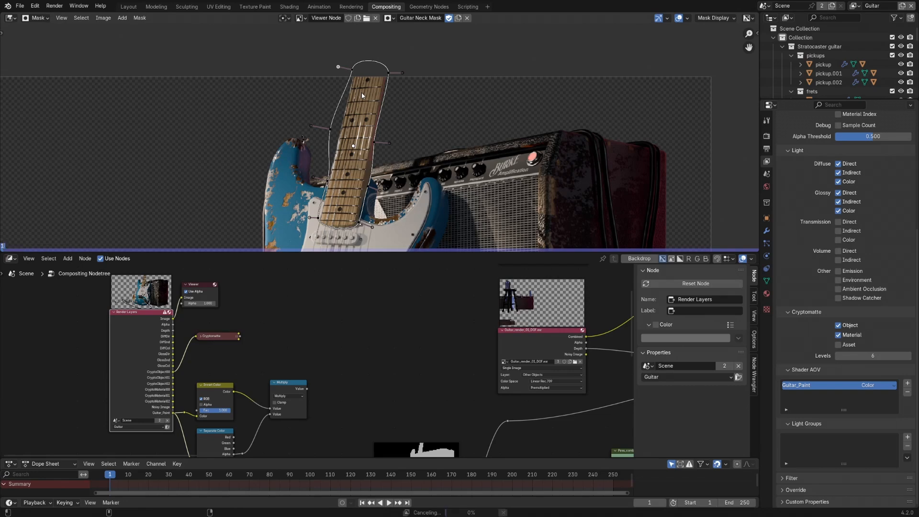
- Refine the neck mask by moving its points and handles closer to the neck's edges and adding a point on the upper curve
middle_drag(340, 145, 339, 140)
drag(350, 65, 333, 62)
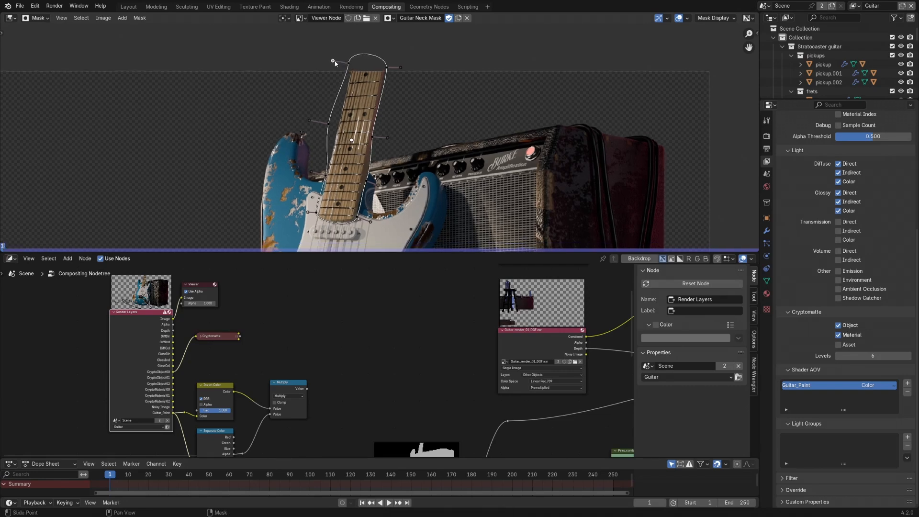
drag(328, 124, 331, 124)
drag(309, 214, 306, 218)
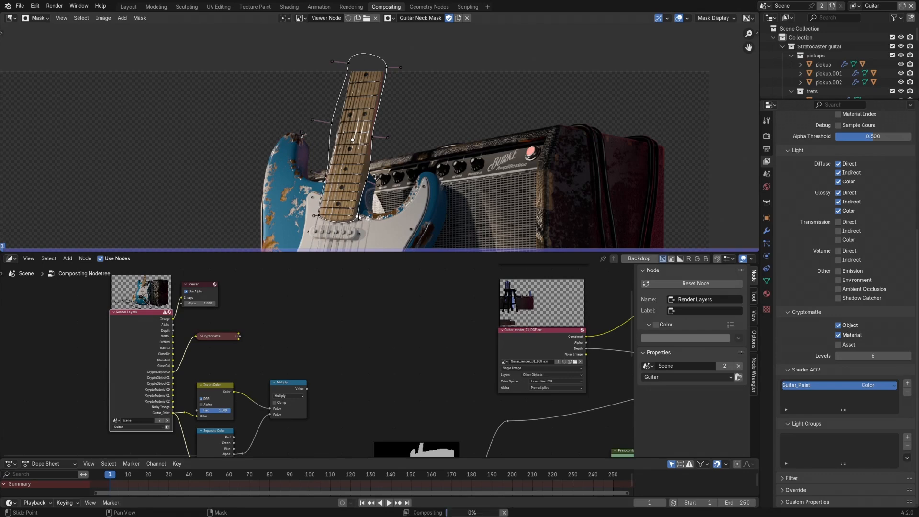
drag(366, 181, 366, 185)
click(374, 136)
drag(386, 68, 372, 44)
ctrl+click(370, 51)
middle_drag(402, 108, 402, 94)
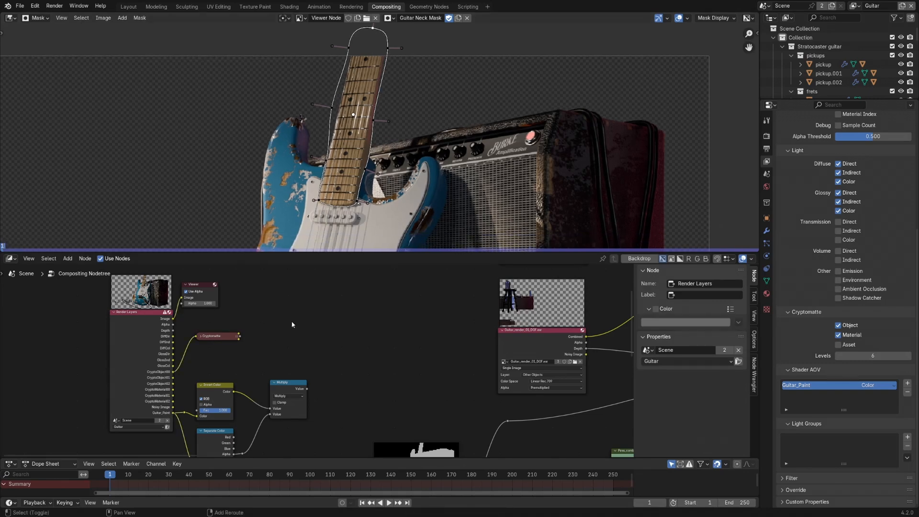
- Add a Mask input node to the compositor and assign Guitar Neck Mask to it
key(shift+a)
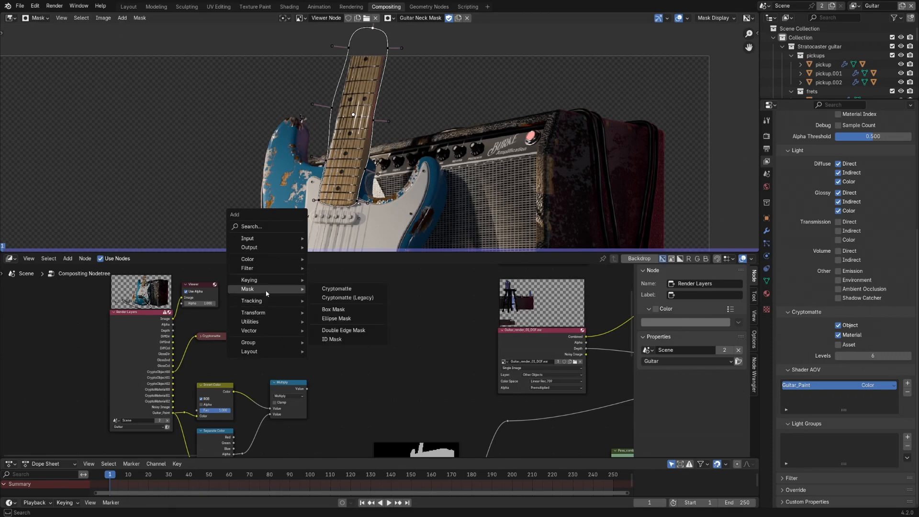
mouse_move(278, 238)
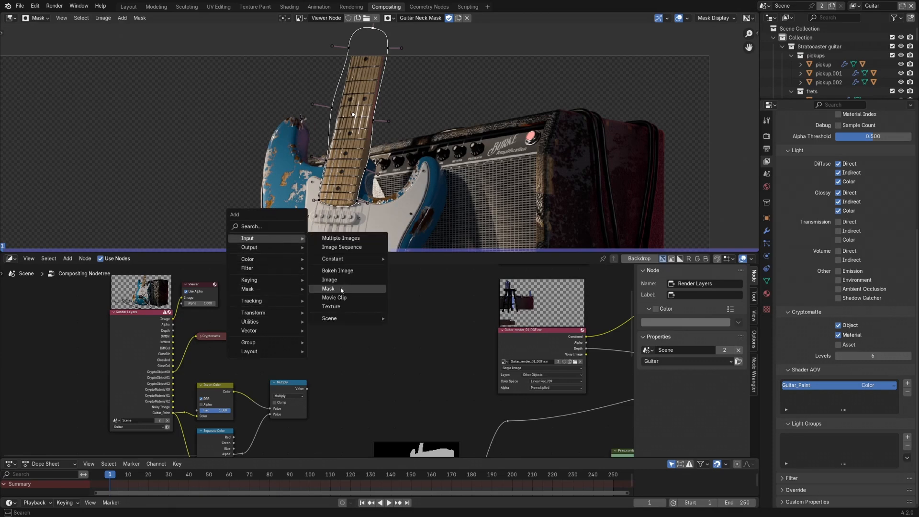
click(342, 288)
scroll(335, 330, up, 3)
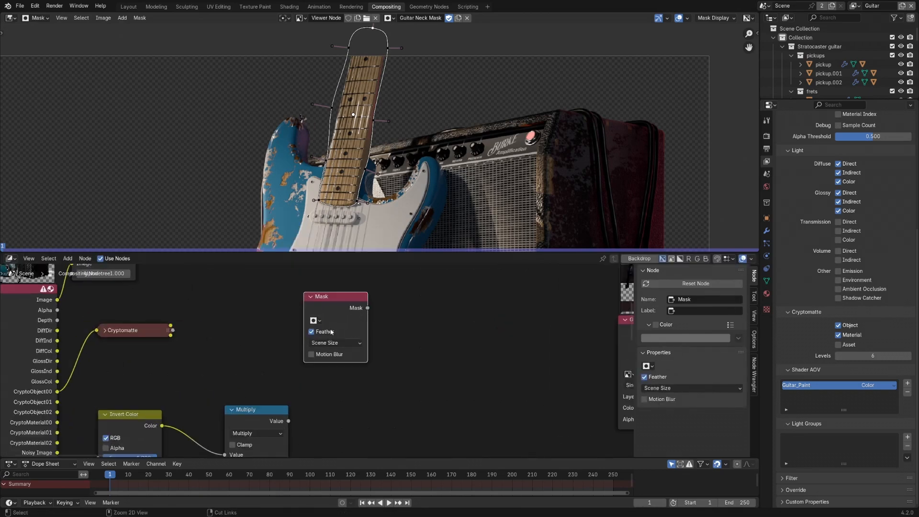
scroll(331, 331, up, 1)
click(310, 318)
click(331, 334)
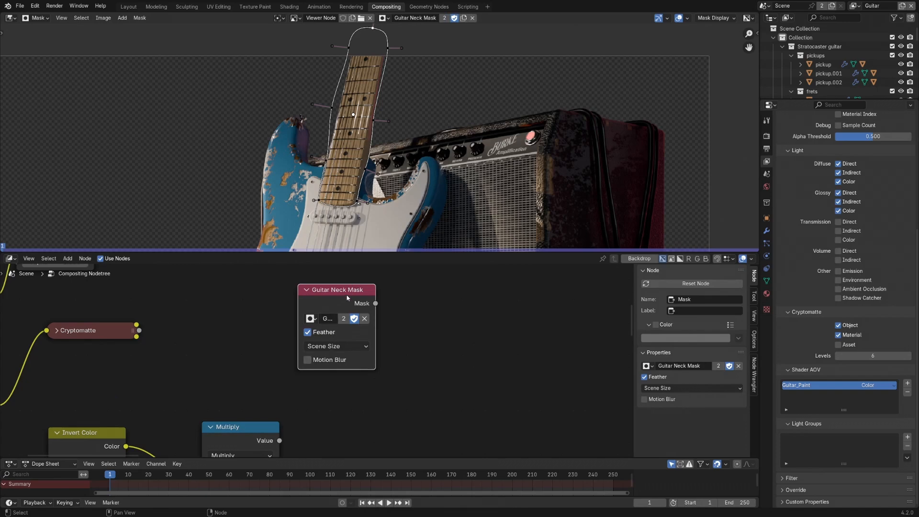
- Move the Guitar Neck Mask node into free space and preview its Mask output in the Viewer
drag(347, 298, 354, 359)
shift+middle_drag(349, 346, 370, 335)
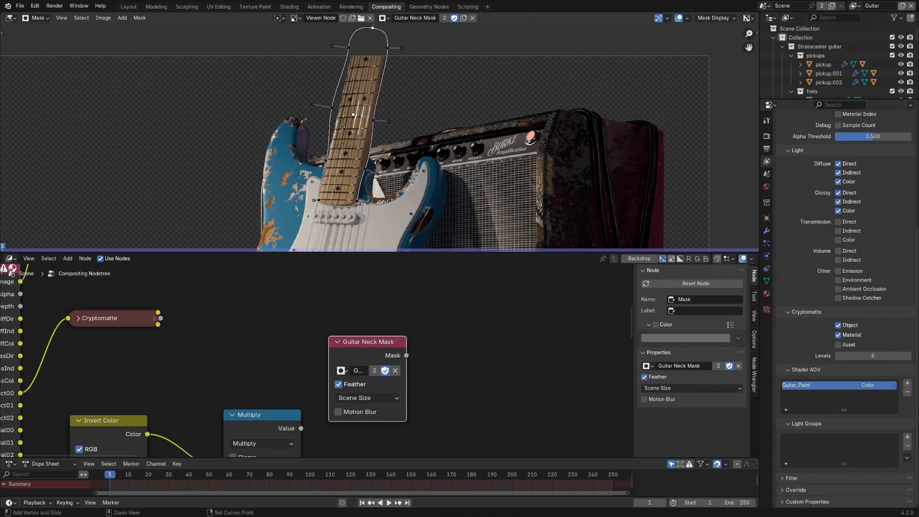
ctrl+middle_drag(343, 127, 343, 100)
ctrl+shift+click(371, 341)
middle_drag(327, 153, 348, 166)
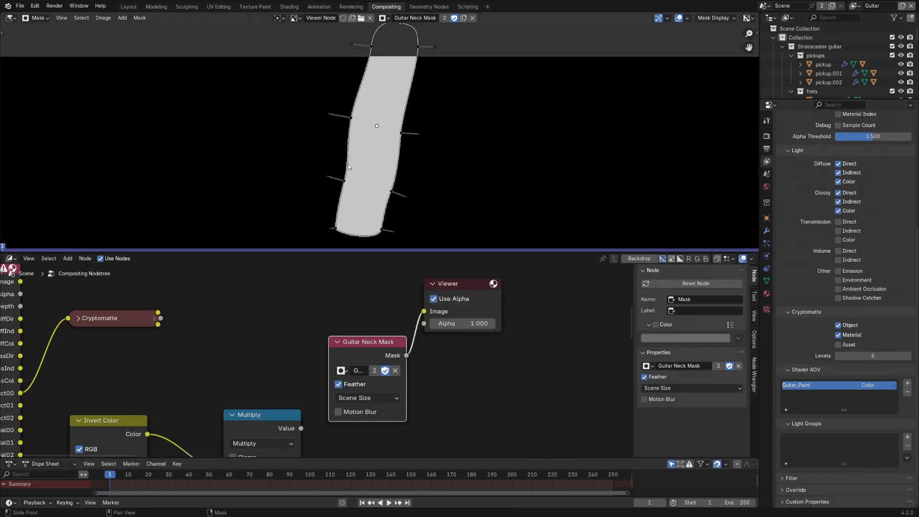
- Feather the mask outward at the middle point on the neck's left edge
click(351, 118)
key(alt+s)
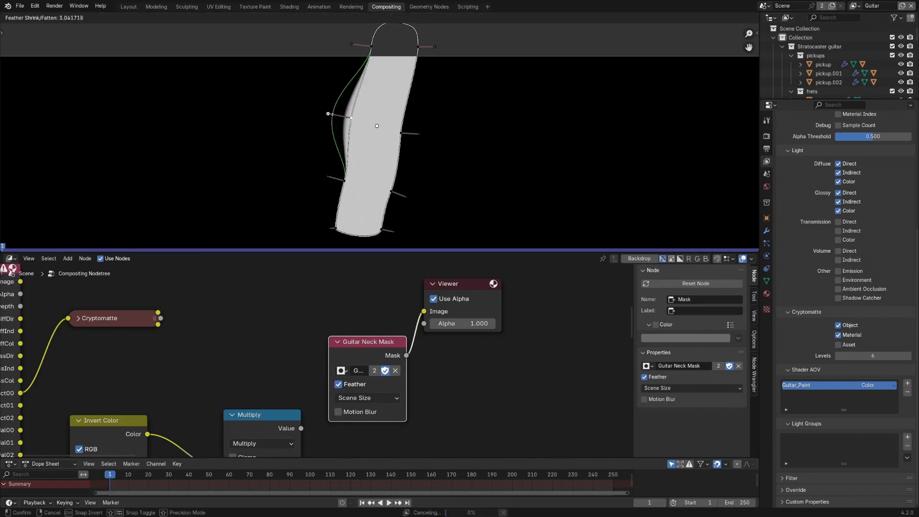
click(271, 115)
mouse_move(330, 116)
mouse_down()
mouse_move(287, 101)
mouse_move(333, 117)
mouse_move(323, 114)
mouse_up()
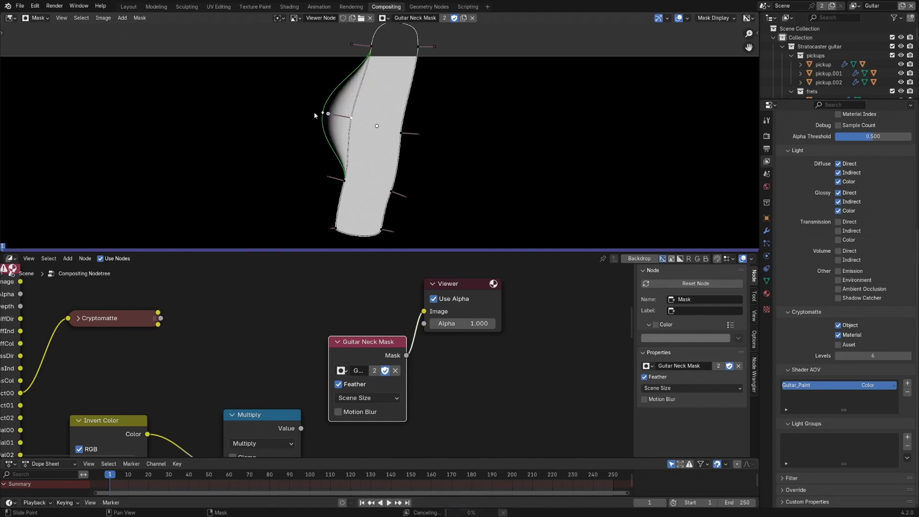
- Toggle Feather on the Guitar Neck Mask node to compare the mask edge, leaving it disabled
click(338, 384)
click(338, 385)
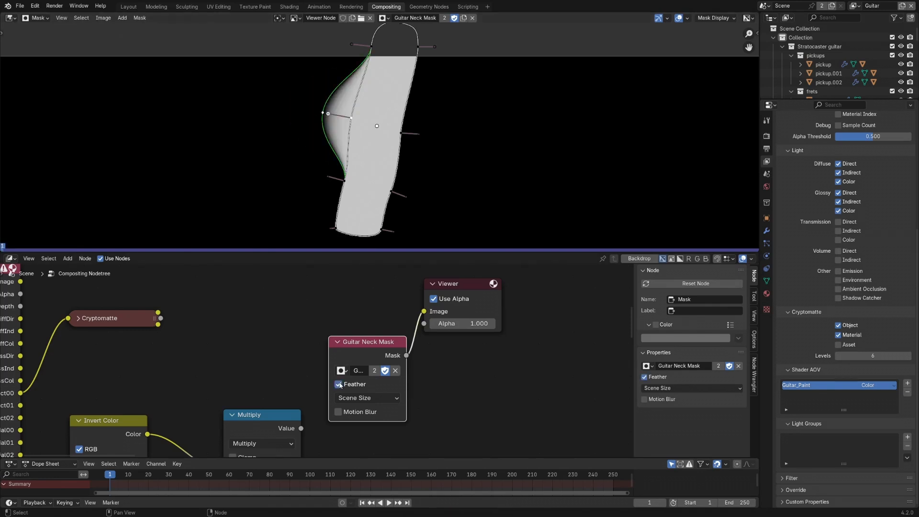
click(339, 385)
- Add a Hue/Saturation/Value node to the right of the collapsed Cryptomatte node
middle_drag(228, 297, 273, 347)
click(273, 347)
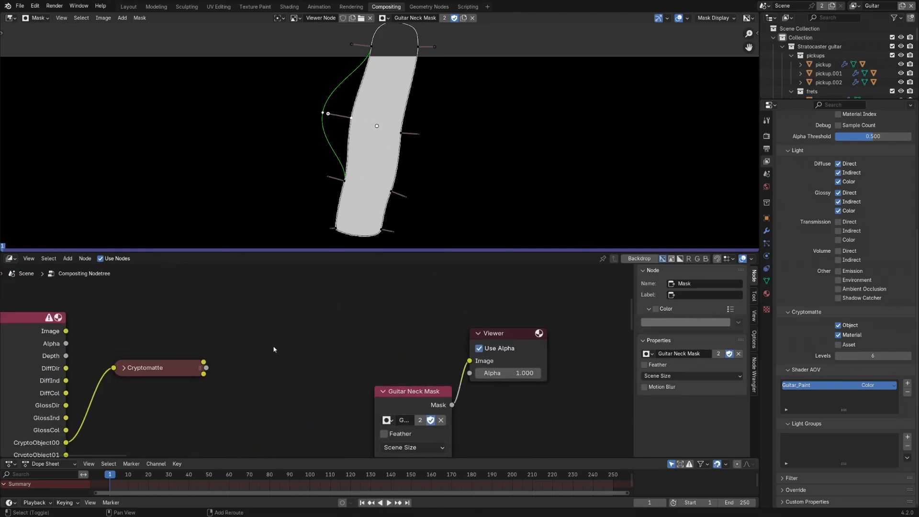
key(shift+a)
mouse_move(271, 366)
mouse_move(323, 365)
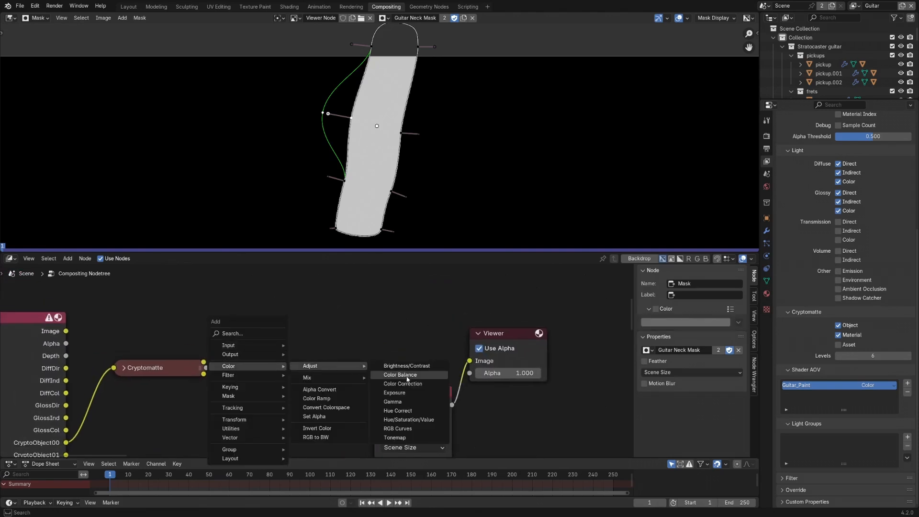
click(406, 415)
click(261, 314)
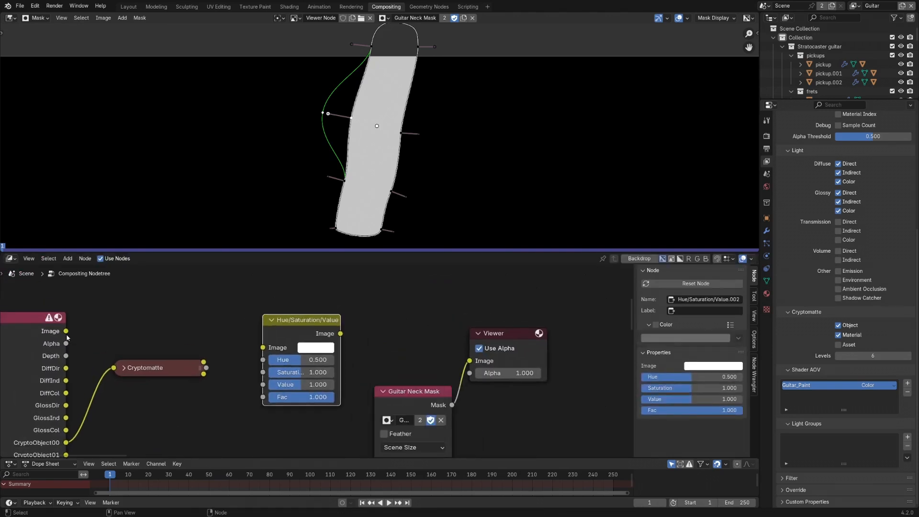
- Connect the Render Layers Image to the Hue/Saturation/Value node's Image input and the mask to its Fac, and preview the result
drag(66, 331, 263, 348)
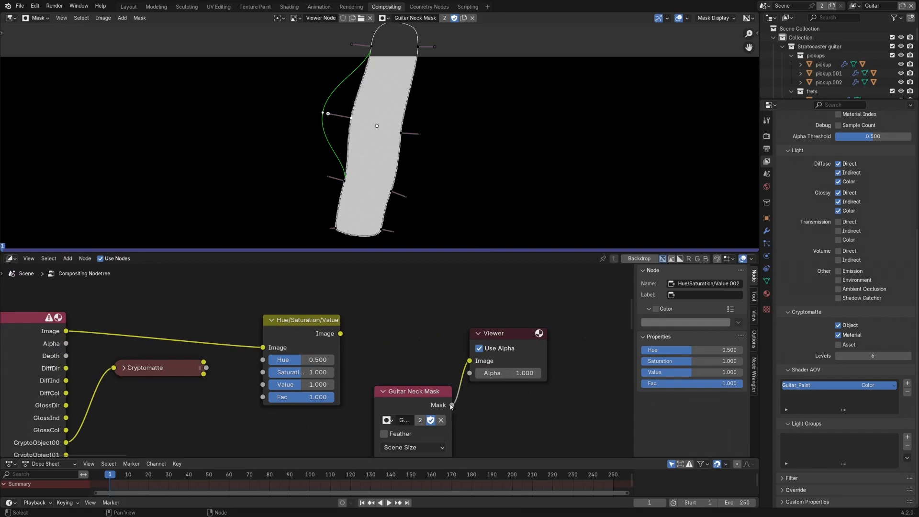
drag(451, 406, 263, 397)
ctrl+shift+click(308, 325)
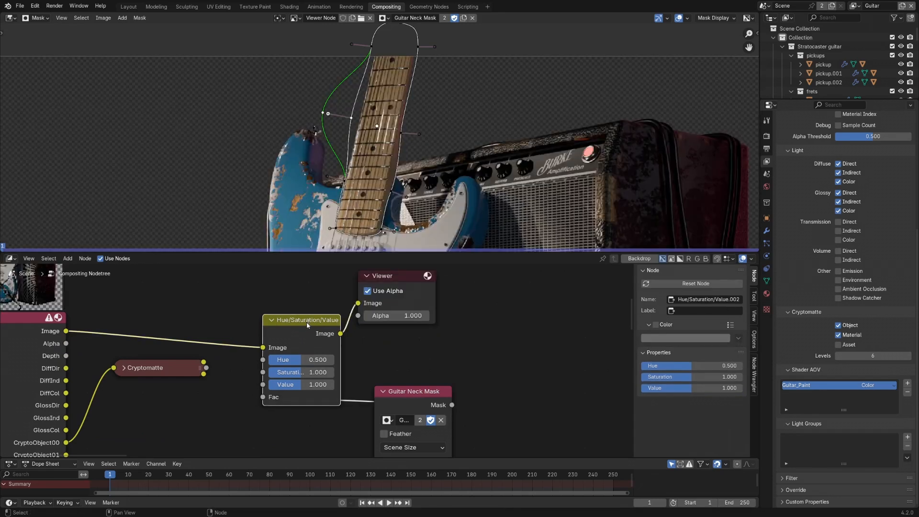
- Set the Hue/Saturation/Value node's Hue to 0.833 to recolor the masked neck
drag(297, 359, 323, 359)
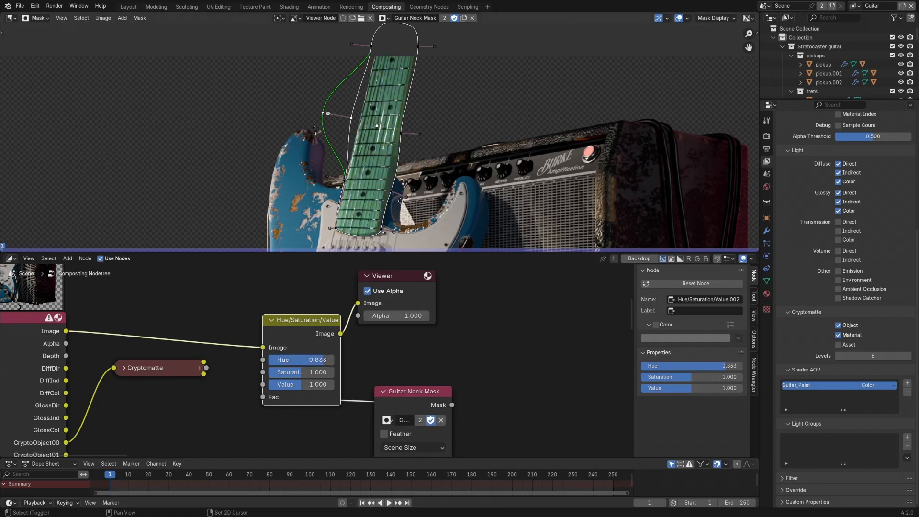
middle_drag(434, 131, 430, 110)
scroll(430, 110, down, 3)
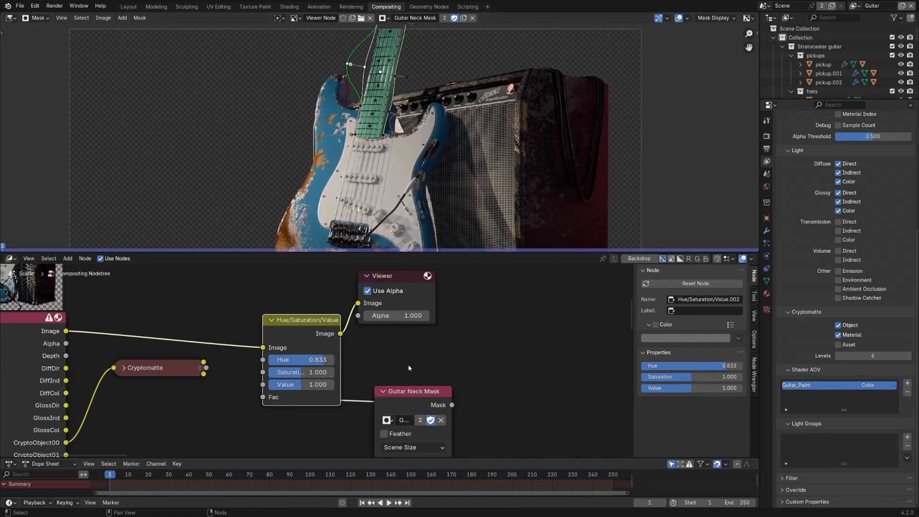
- Show the mask properties in the image editor and examine the mask layer's Blend and Falloff options
middle_drag(408, 364, 399, 354)
key(n)
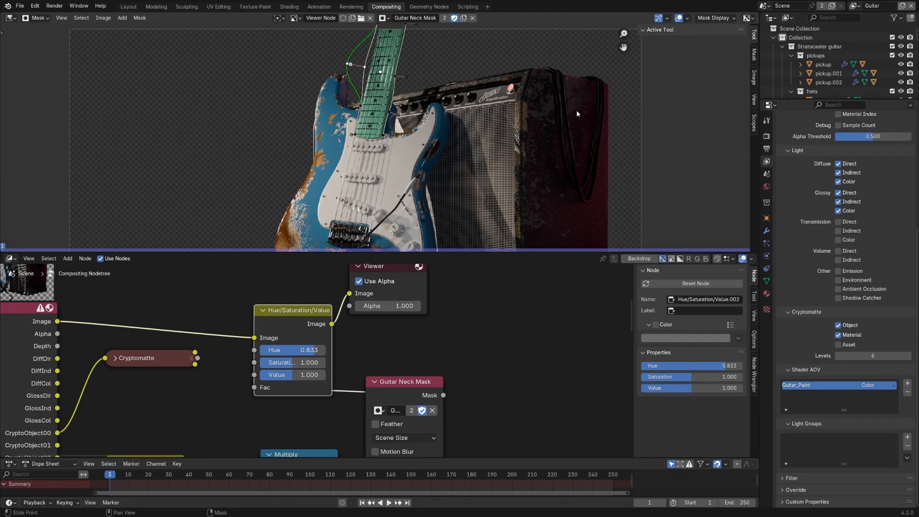
click(753, 56)
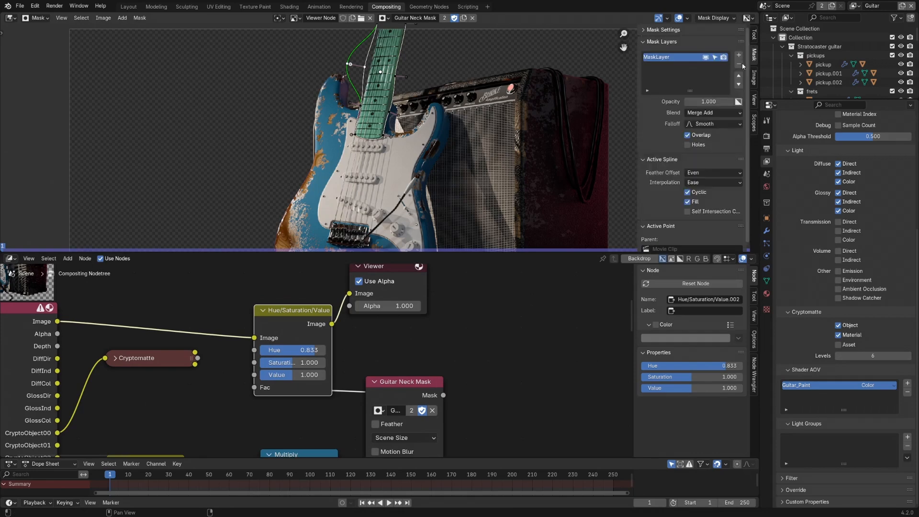
click(706, 116)
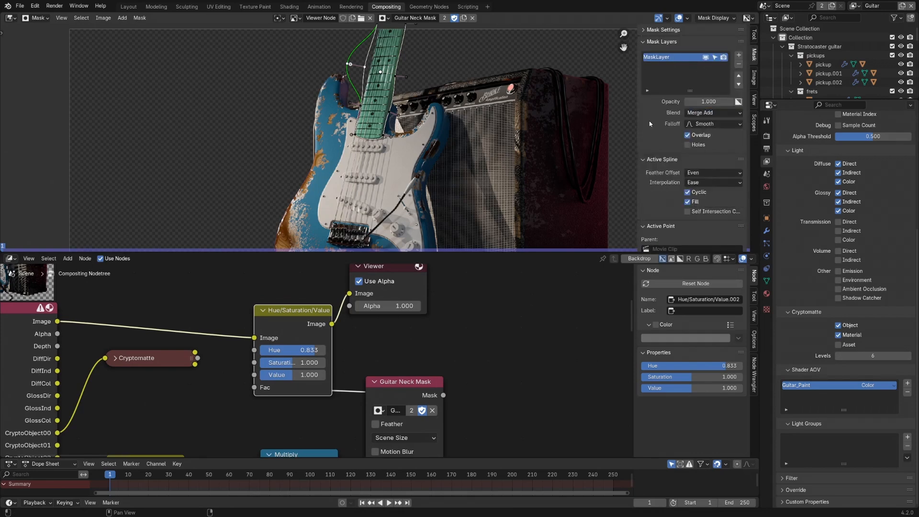
click(704, 124)
middle_drag(516, 142, 492, 136)
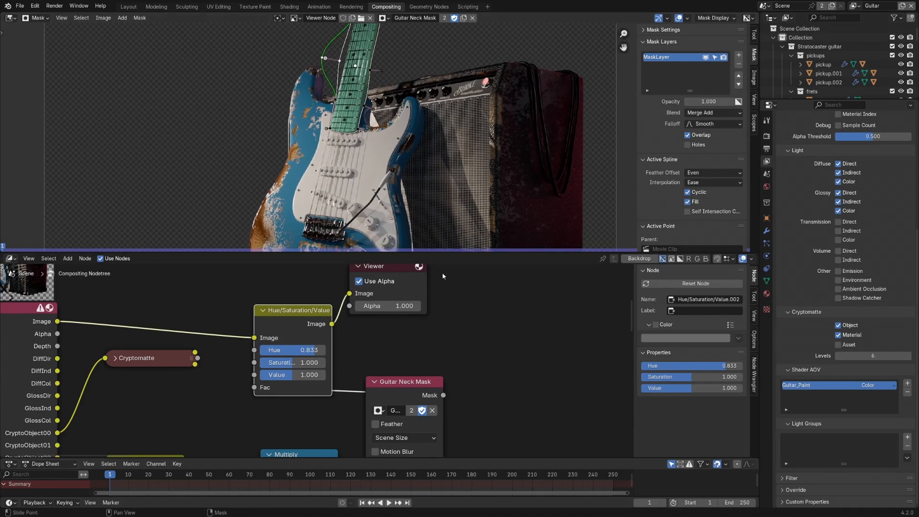
scroll(464, 337, down, 4)
middle_drag(515, 326, 421, 327)
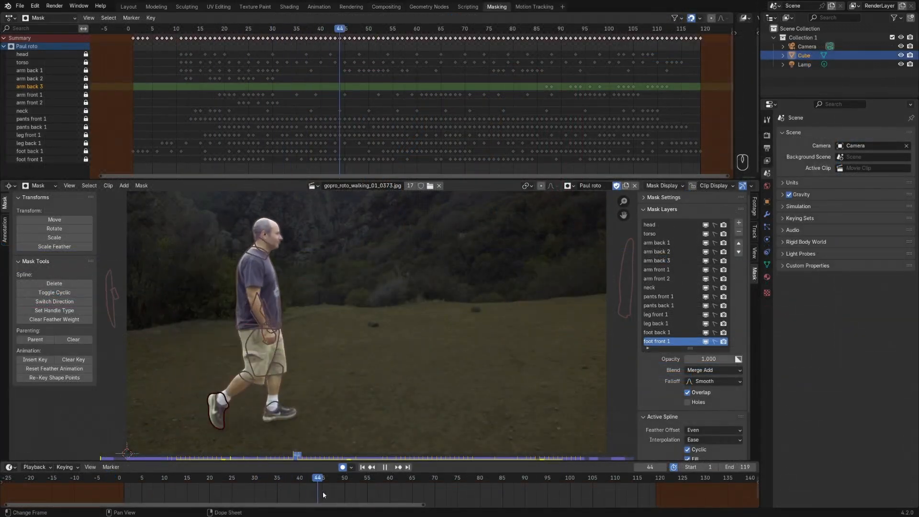
- Scrub the walking man's rotoscoping clip to frame 55 and display its mask overlay in Alpha Channel mode
drag(323, 491, 367, 489)
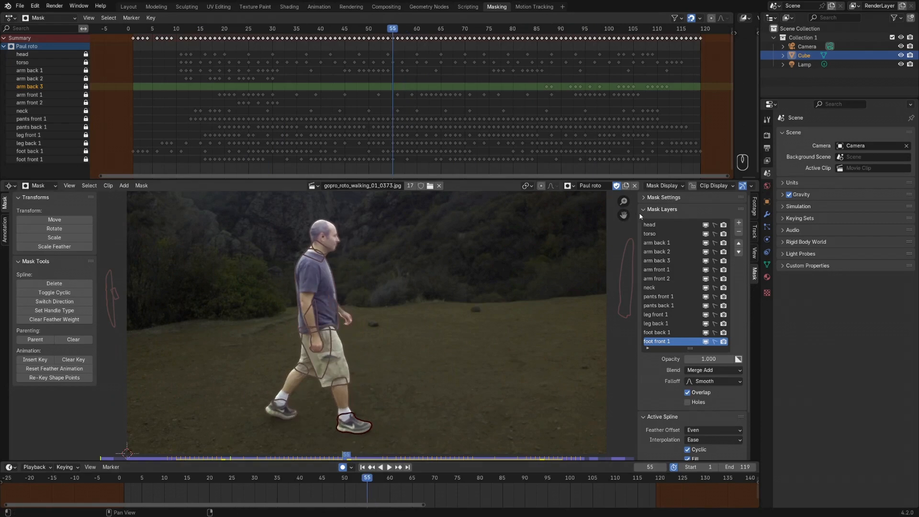
click(675, 185)
click(685, 218)
click(686, 235)
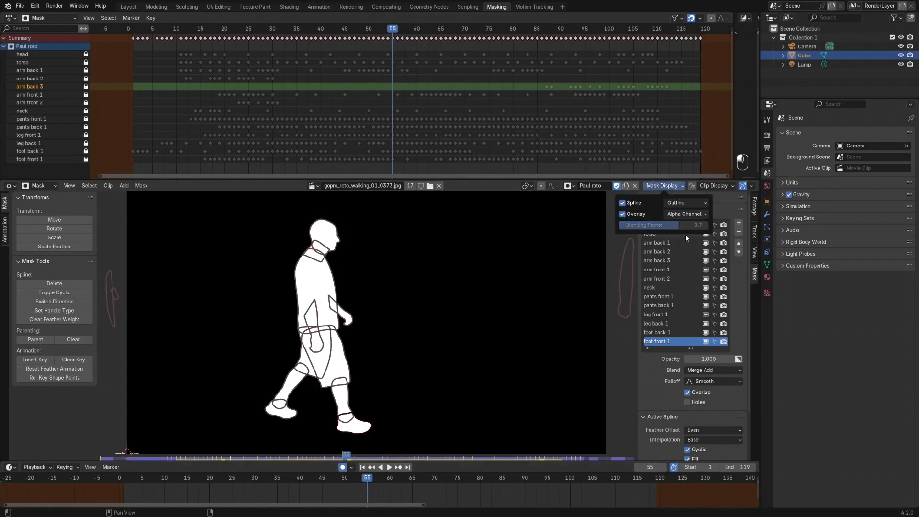
- Scrub the animated roto mask through to frame 85 to review how it follows the walking man
click(389, 467)
click(348, 477)
drag(348, 477, 502, 494)
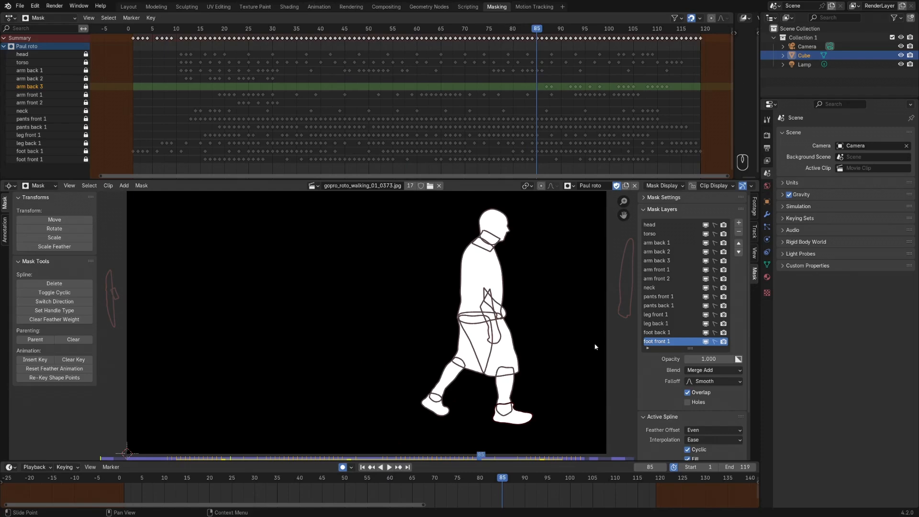
- Review the walking man's mask overlay modes, and scrub the seated man's park clip onward from frame 73 to examine its masks
click(675, 185)
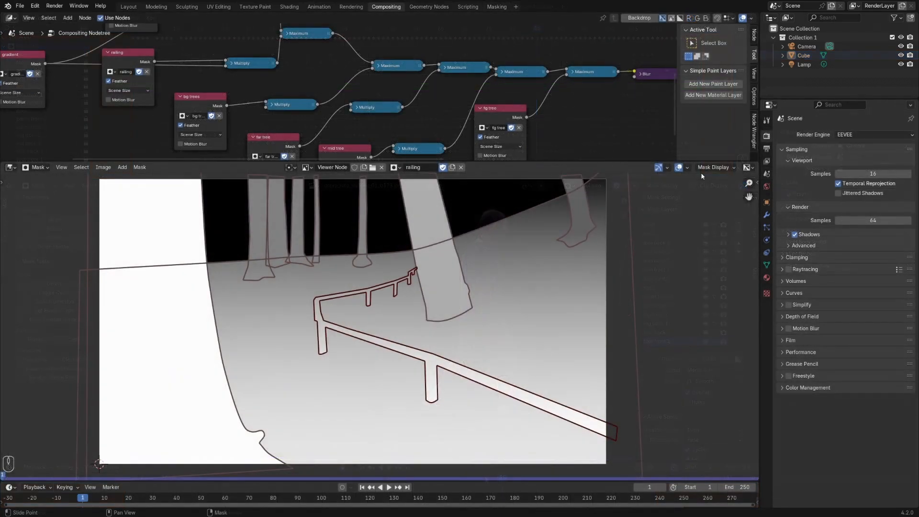
click(709, 170)
click(687, 185)
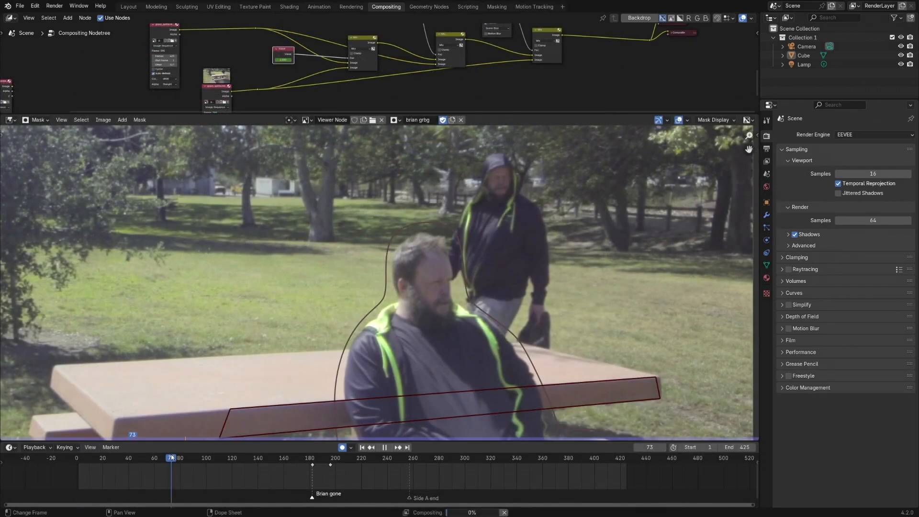
drag(176, 458, 213, 471)
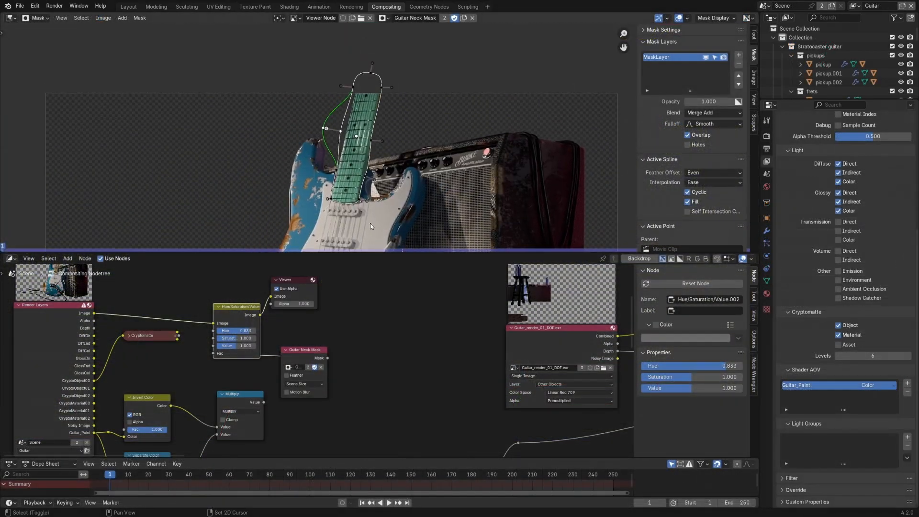
- Shift the two control points along the right edge of the guitar neck mask slightly outward, away from the fretboard
scroll(368, 182, up, 1)
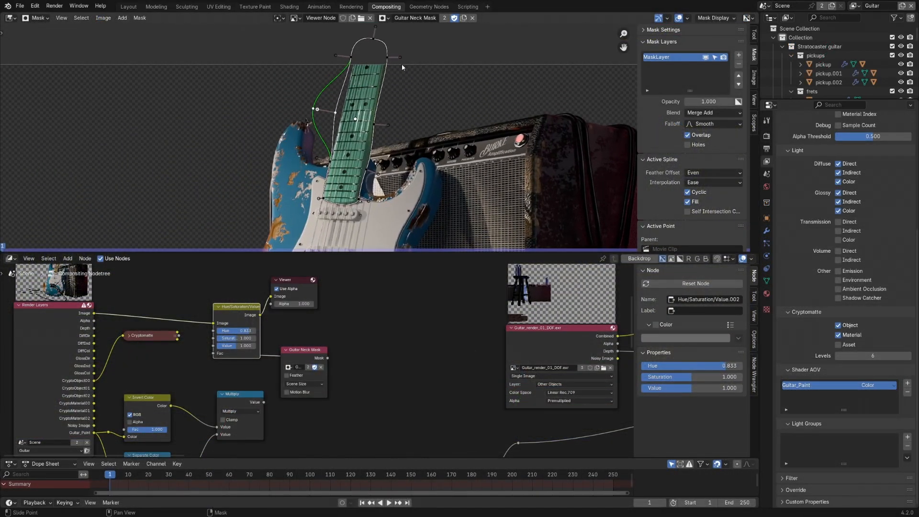
drag(377, 127, 380, 124)
drag(389, 59, 392, 58)
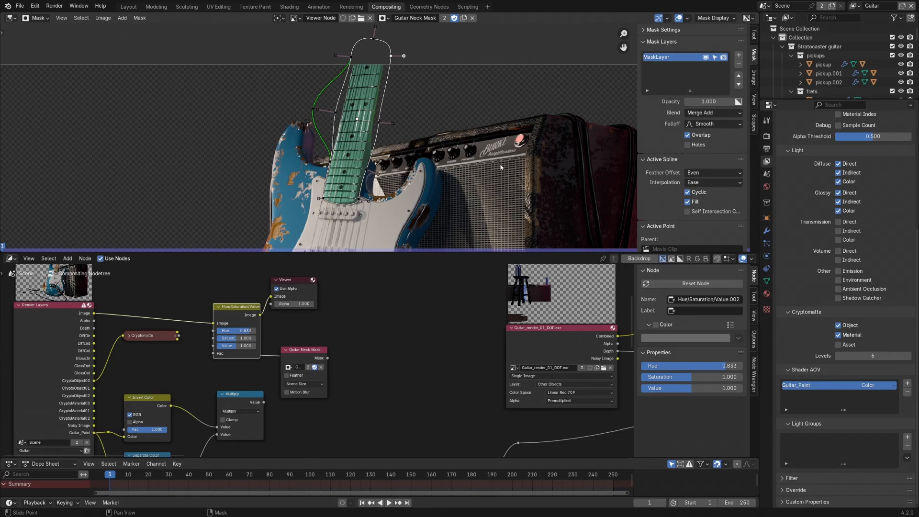
- Rearrange the compositor nodes so Guitar Neck Mask sits before the Hue/Saturation/Value node and the Viewer sits to its right
scroll(337, 328, down, 3)
ctrl+shift+click(281, 321)
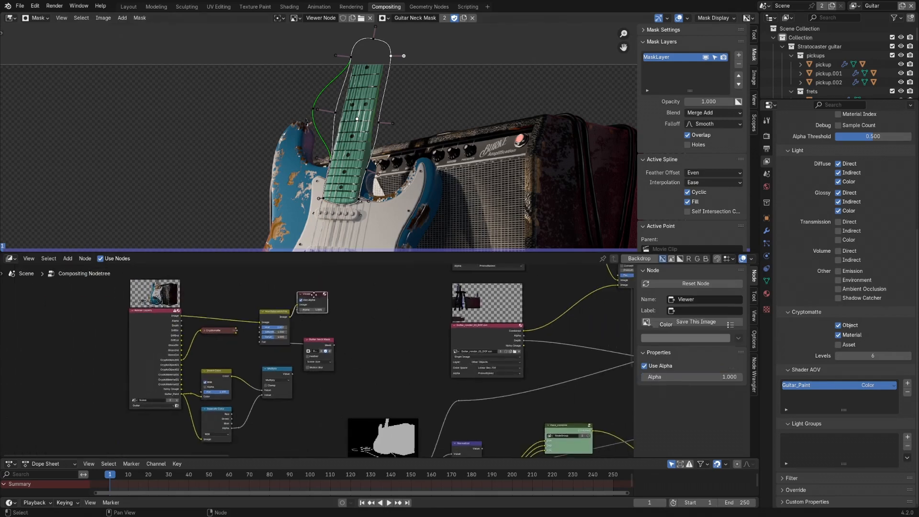
drag(280, 318, 314, 301)
drag(323, 338, 270, 327)
drag(306, 295, 366, 298)
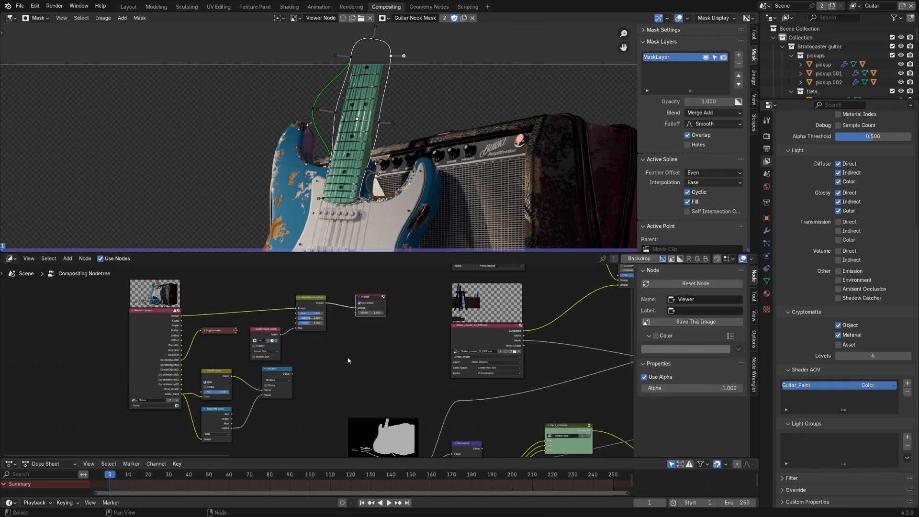